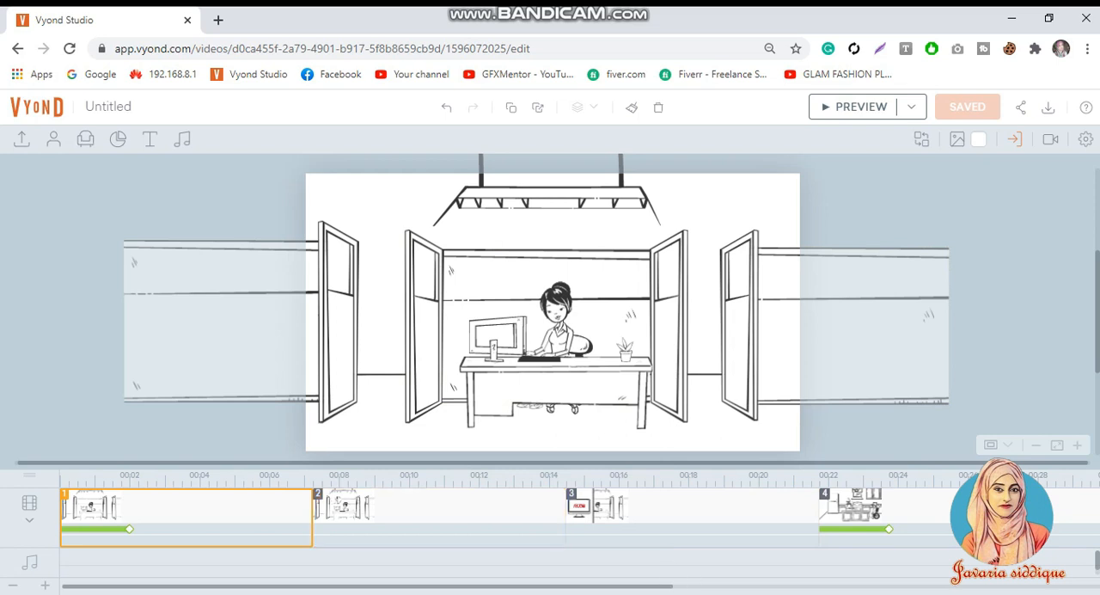
Step: Preview the opening office scene from the start to check its timing
left_click_drag(657, 589, 430, 587)
left_click(862, 108)
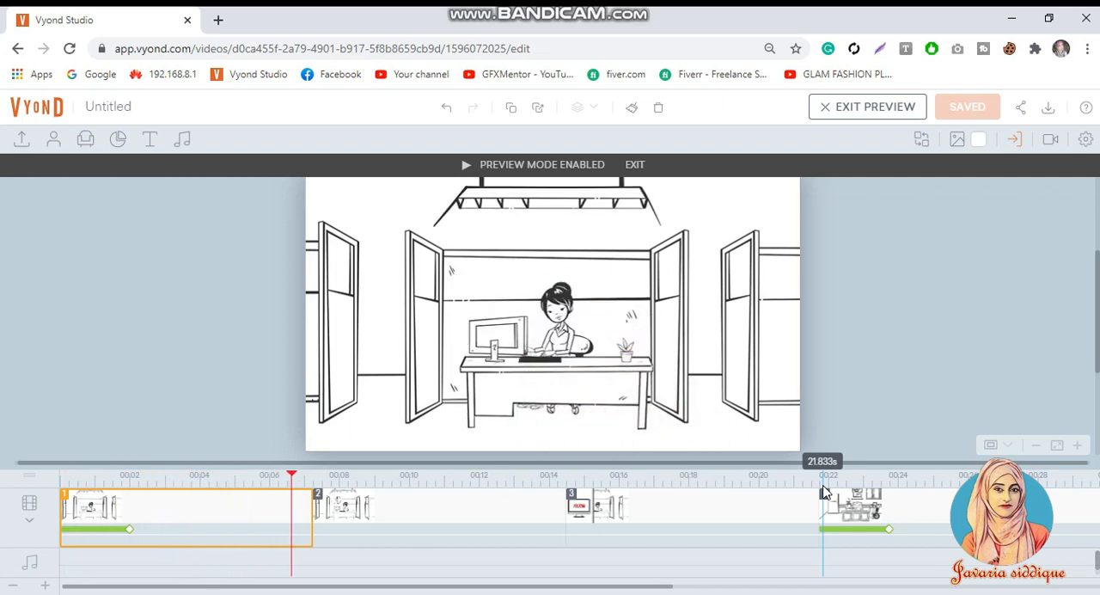
left_click(454, 297)
left_click(238, 521)
left_click(589, 388)
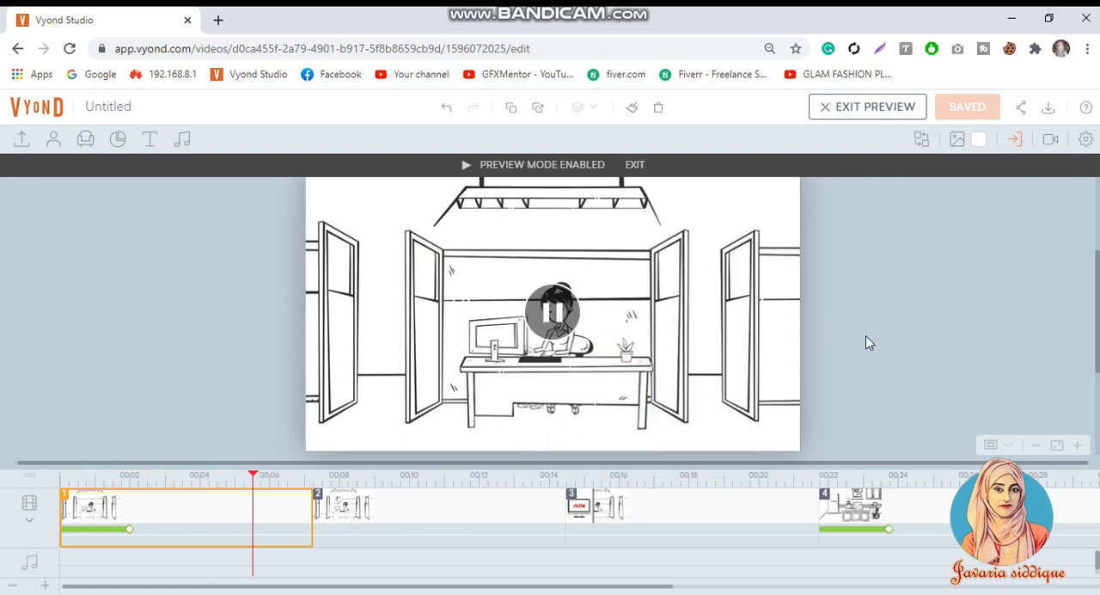
left_click(401, 354)
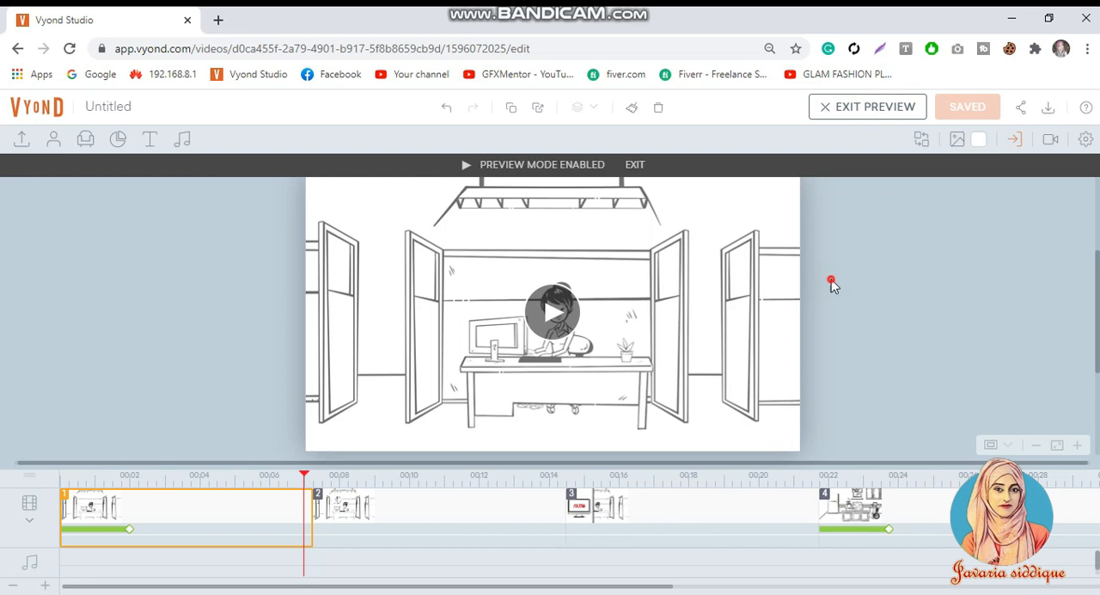
left_click(554, 345)
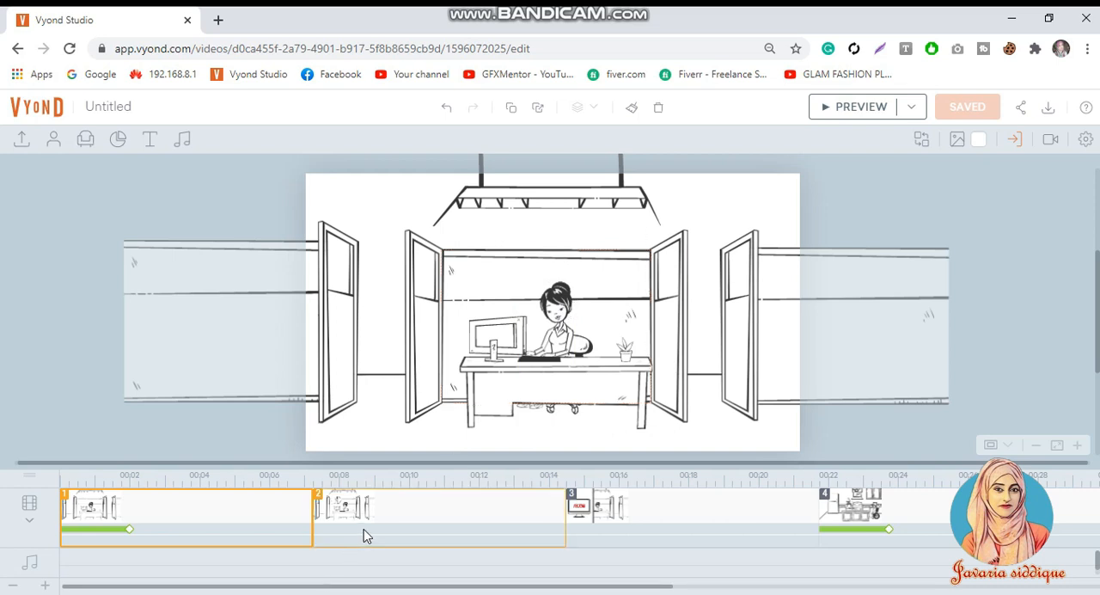
Step: Shorten scene 1 to 5.25 s, and trim scenes 2 and 3 to end at about 10 s and 14 s
left_click_drag(310, 525, 241, 534)
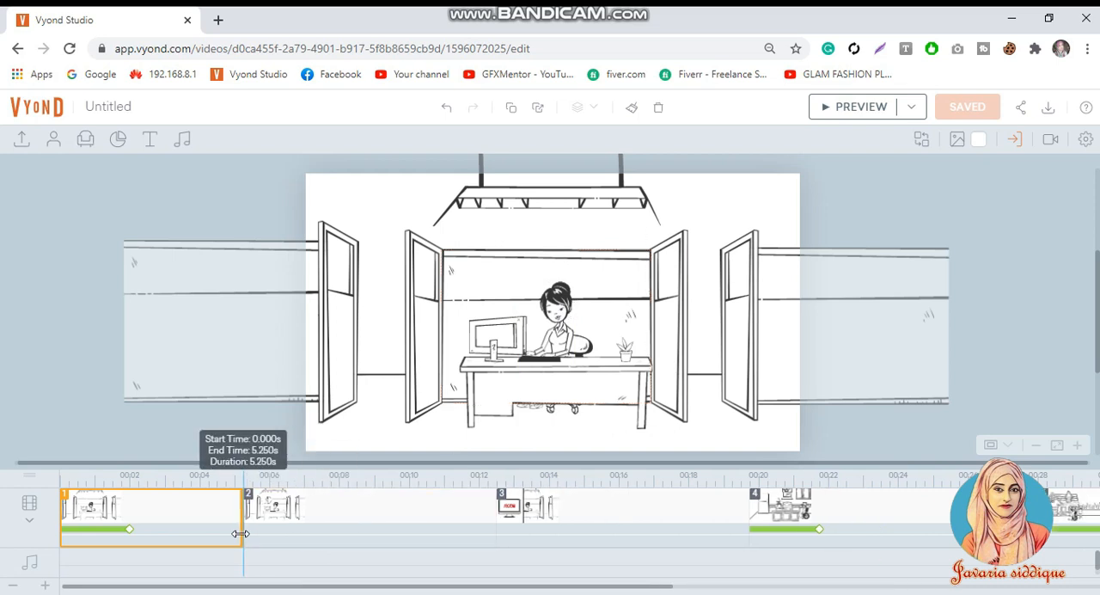
left_click_drag(497, 533, 404, 536)
left_click(651, 536)
left_click_drag(655, 524, 553, 533)
Step: Preview the shortened scenes from the start of scene 1 through the thought bubble drawing in scene 2
left_click(354, 530)
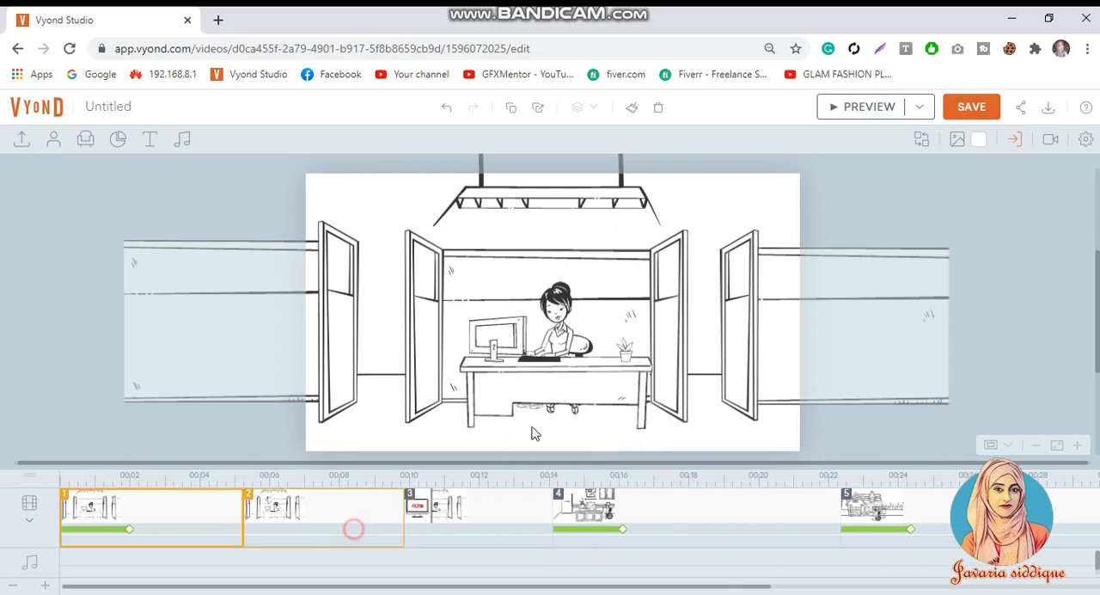
left_click(870, 108)
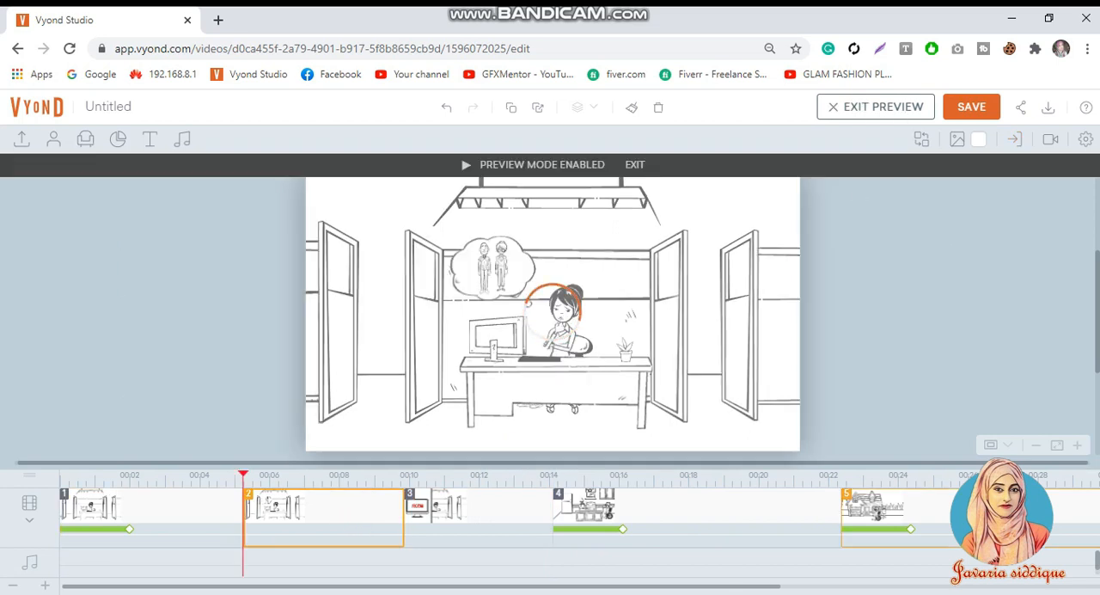
left_click(200, 530)
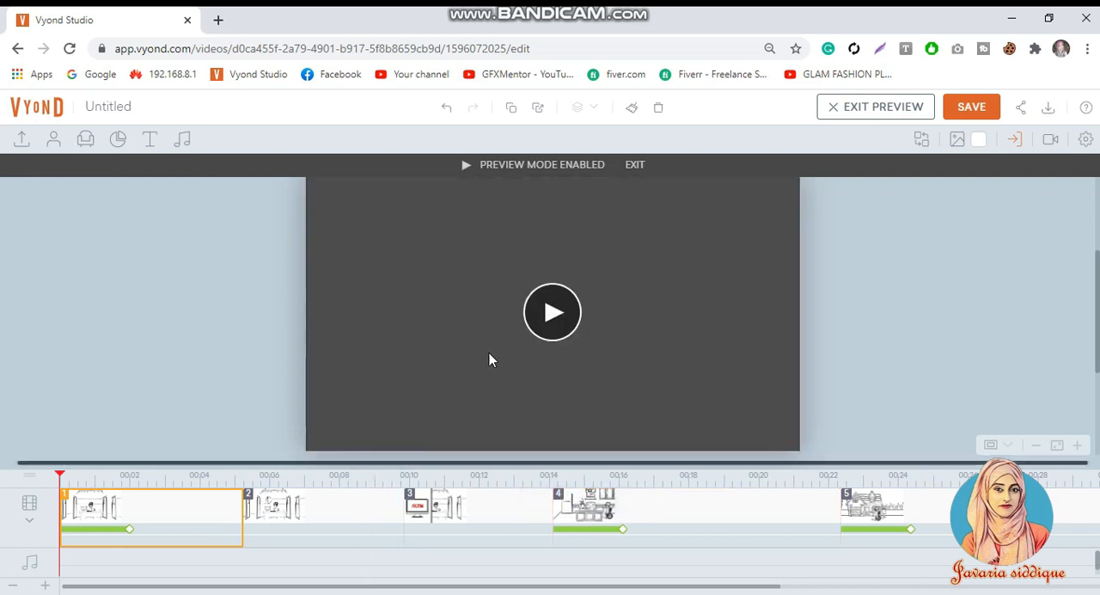
left_click(468, 401)
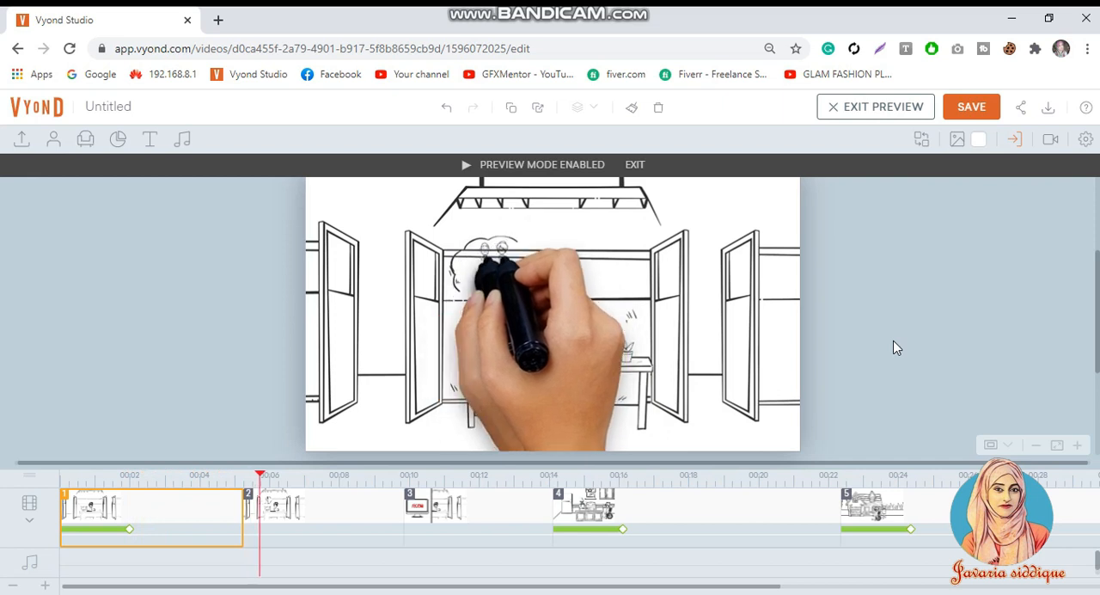
left_click(610, 428)
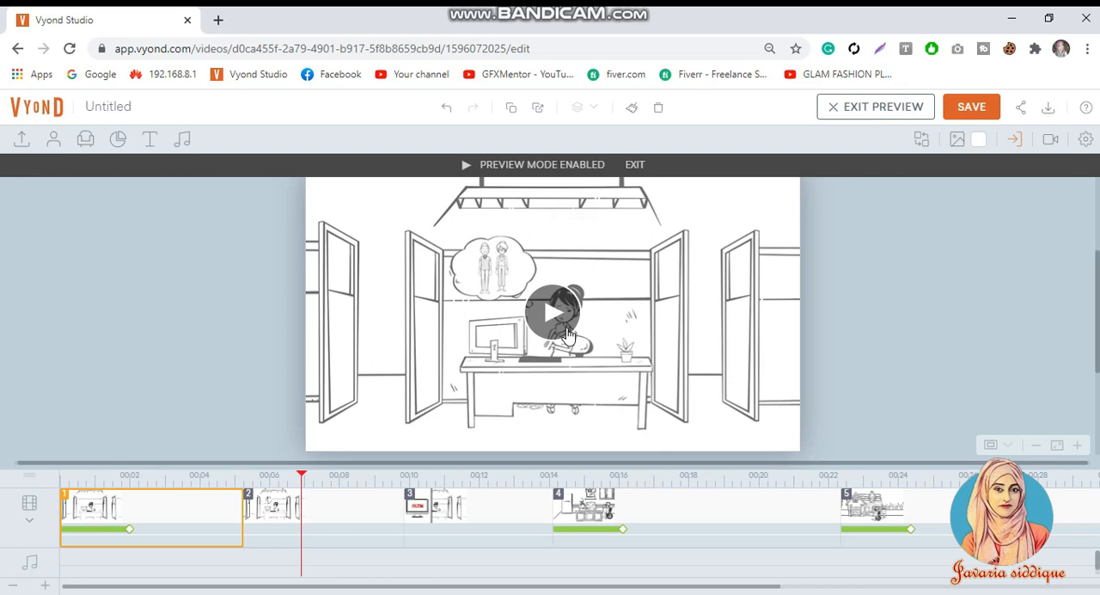
Step: Adjust the enter effect delay of the right-hand figure inside scene 2's thought bubble
left_click(516, 265)
left_click(516, 266)
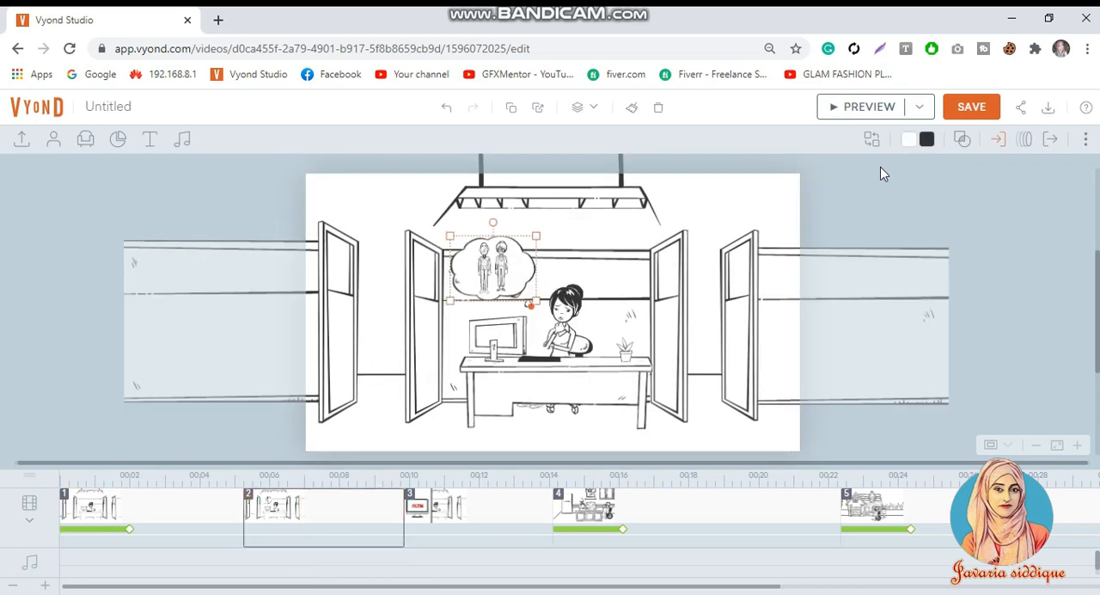
left_click(993, 139)
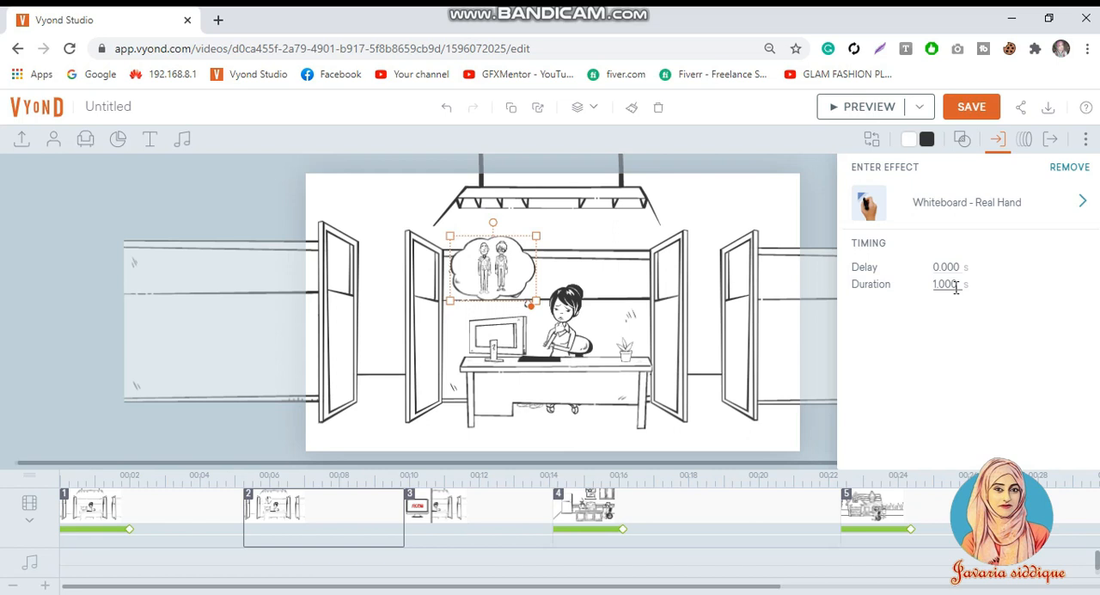
left_click(504, 270)
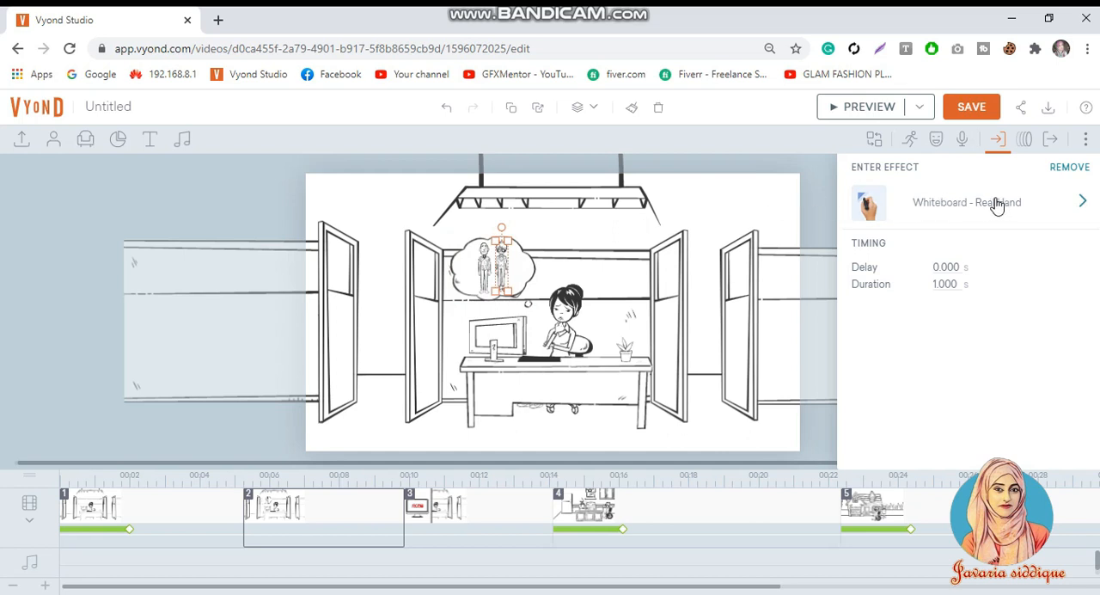
left_click(943, 270)
Step: Set the enter effect delay of the thought bubble's left-hand figure to 1.917 s and preview scene 2
left_click(483, 265)
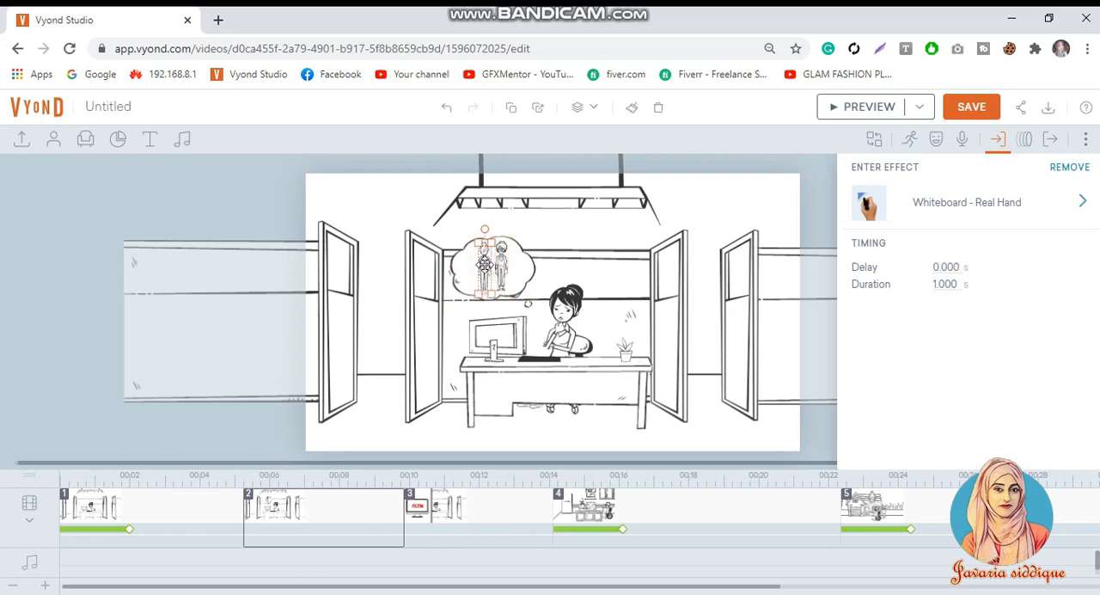
left_click(947, 266)
left_click(880, 117)
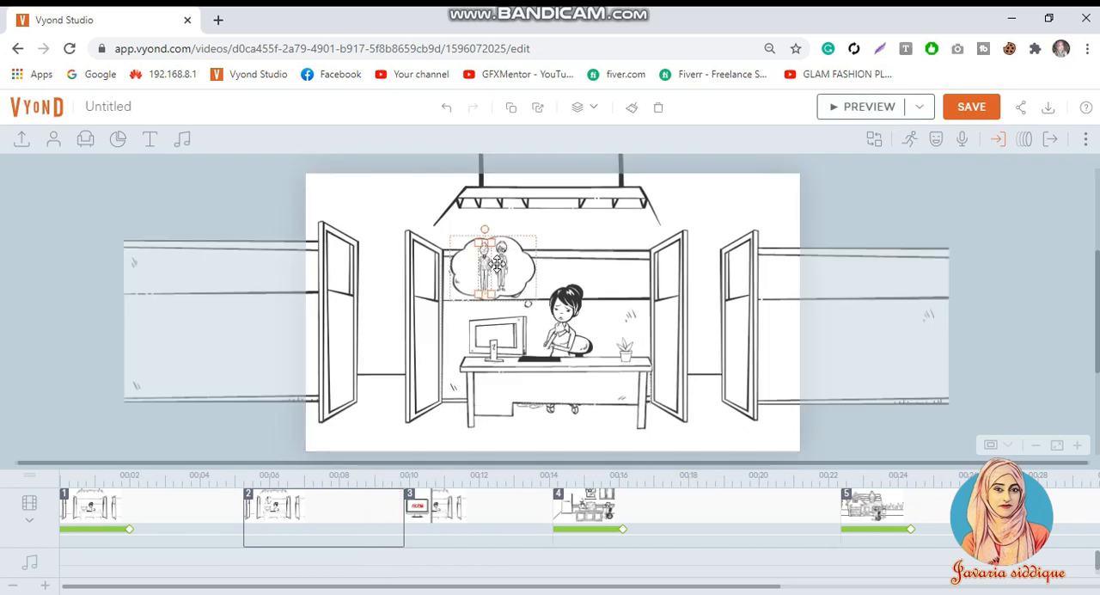
Step: Set the left-hand figure's enter effect delay to 2.2 s and preview scene 2 into scene 3
left_click(1024, 138)
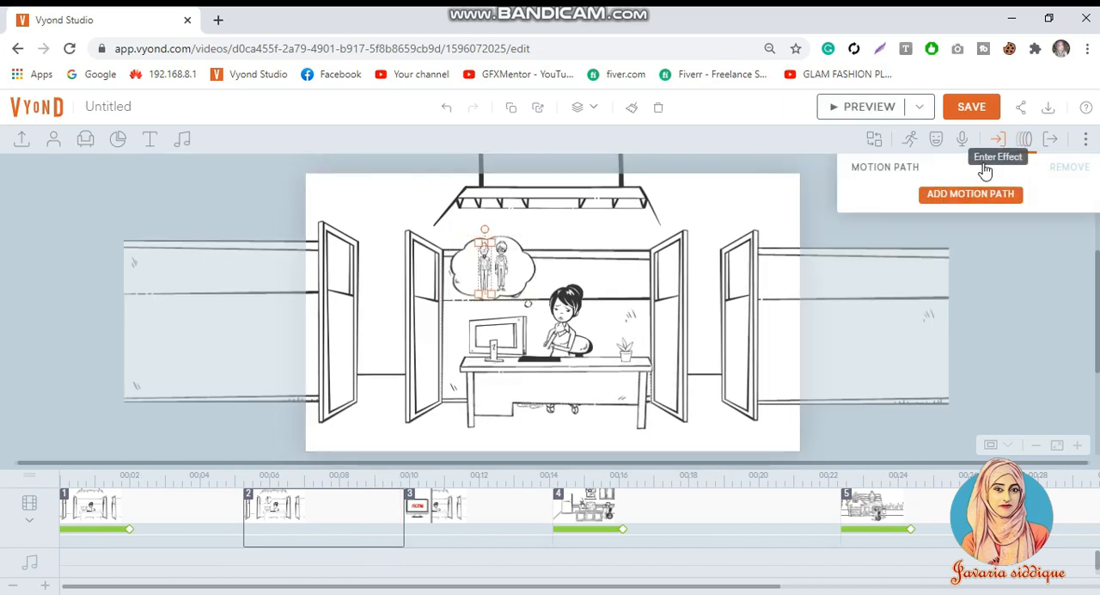
left_click(997, 138)
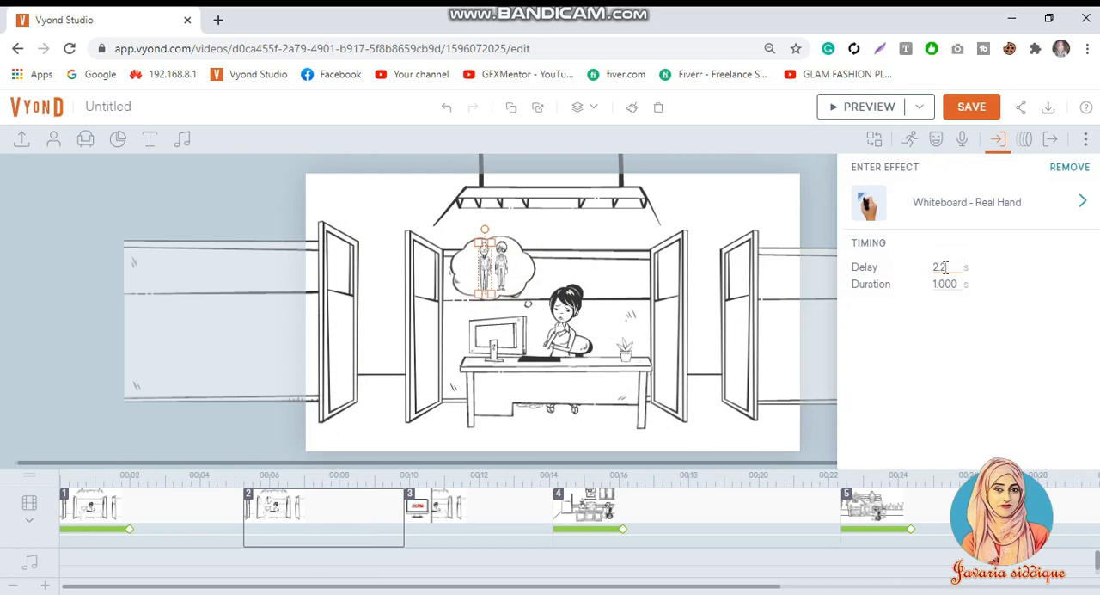
left_click(869, 107)
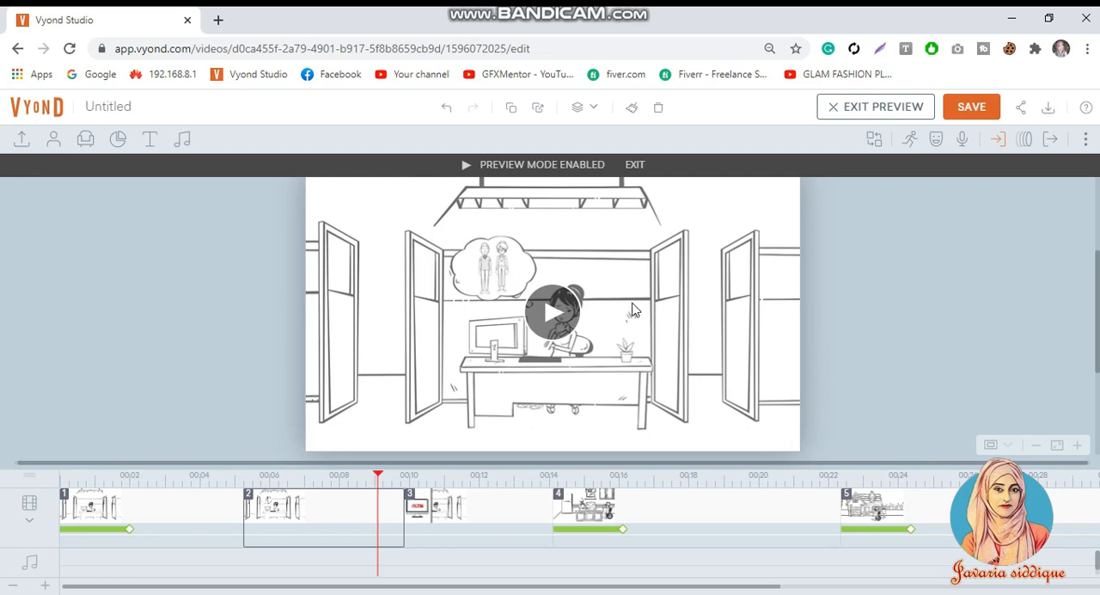
left_click(554, 381)
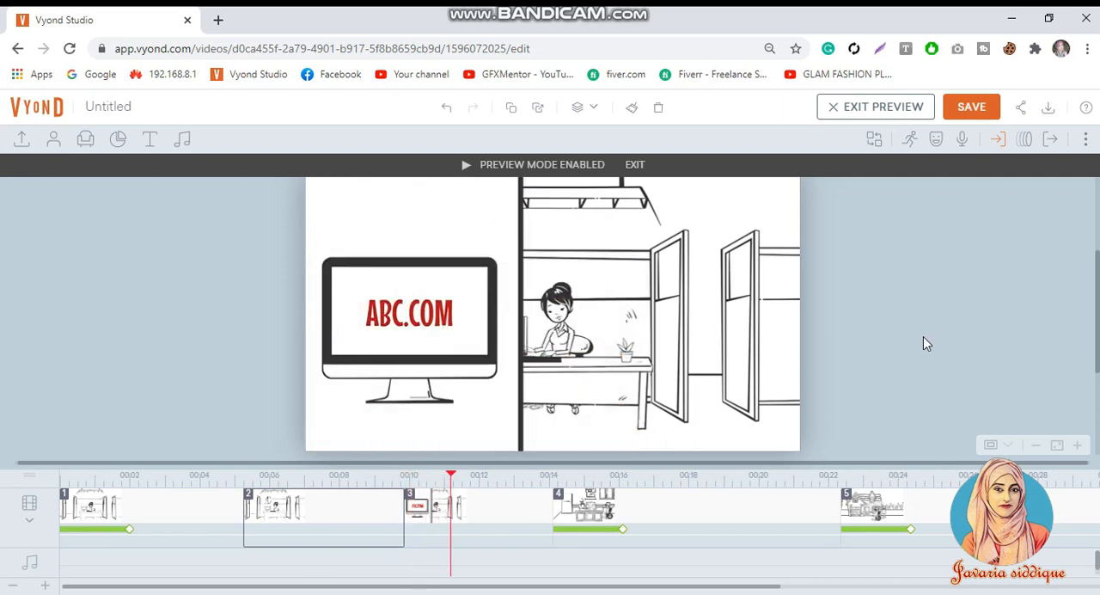
Step: Preview scene 3 to examine how its panel, monitor and text enter
left_click(513, 535)
left_click(553, 314)
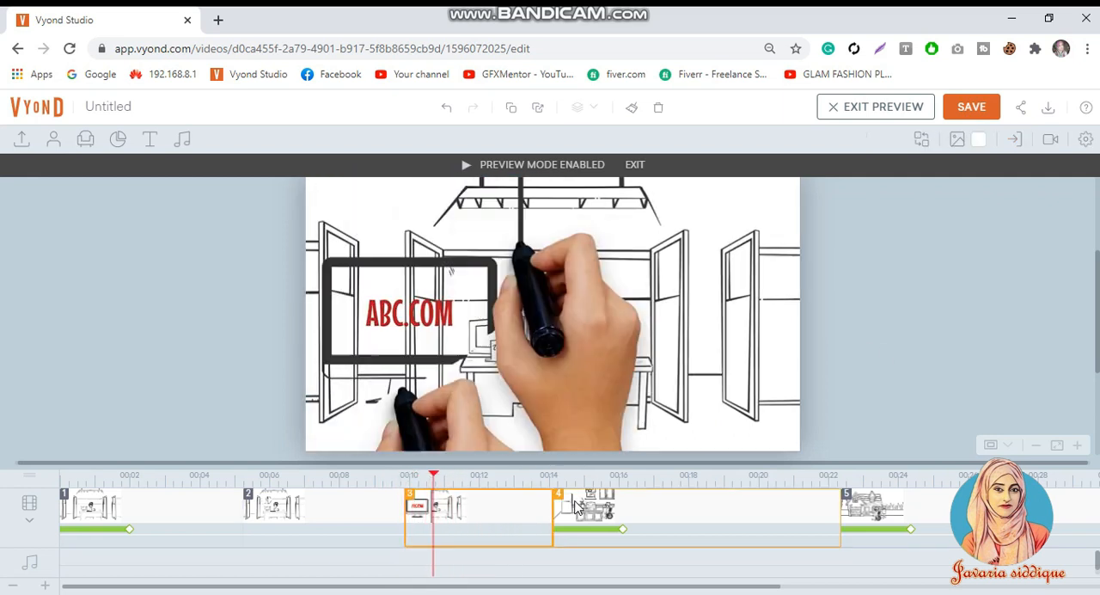
left_click(825, 255)
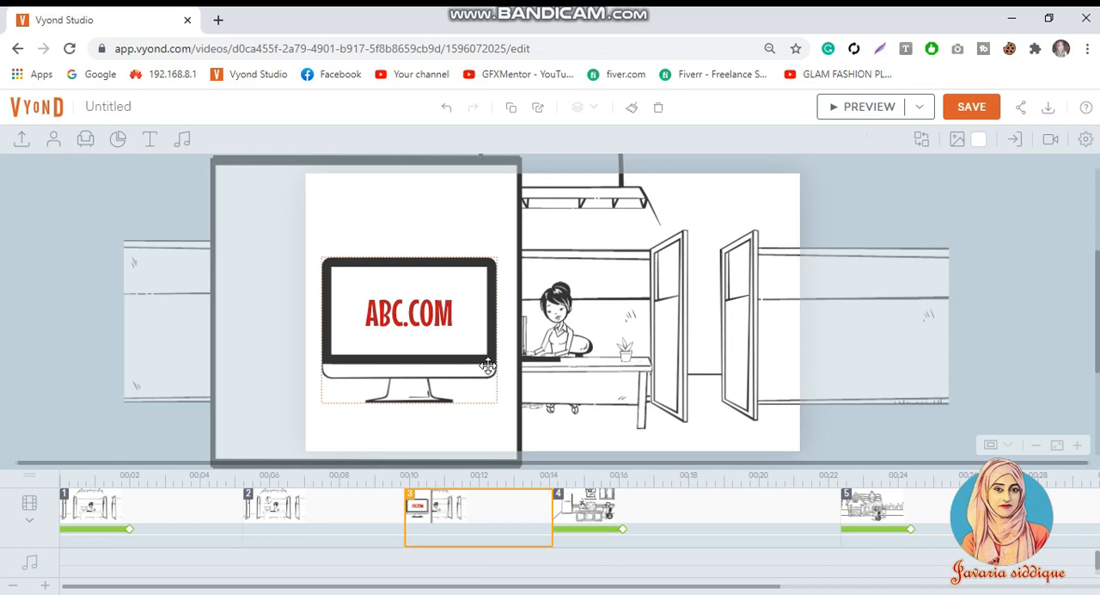
Step: Change the enter effect of the large bordered panel behind the monitor in scene 3 to Slide - Right
left_click(489, 219)
left_click(997, 140)
left_click(1027, 204)
left_click(907, 366)
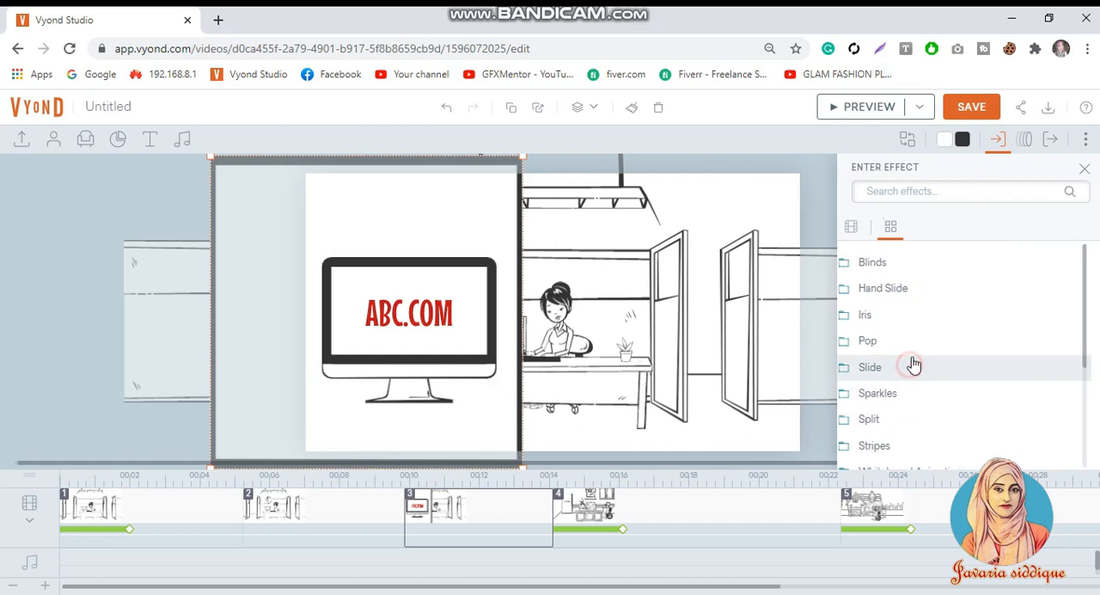
left_click(918, 369)
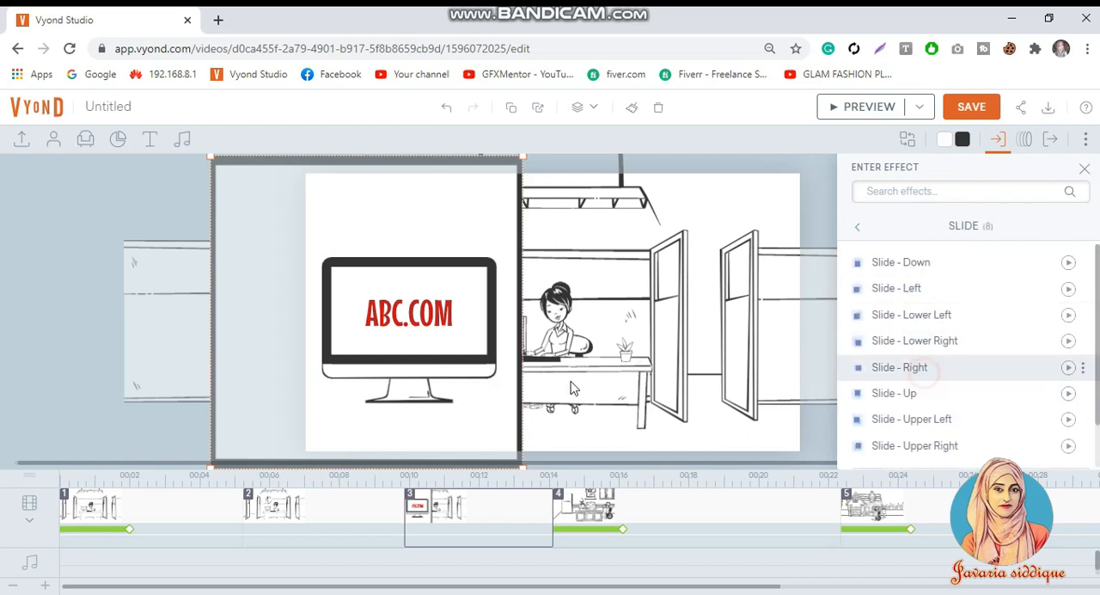
Step: Change the monitor's enter effect in scene 3 to Slide - Right
left_click(496, 259)
left_click(962, 206)
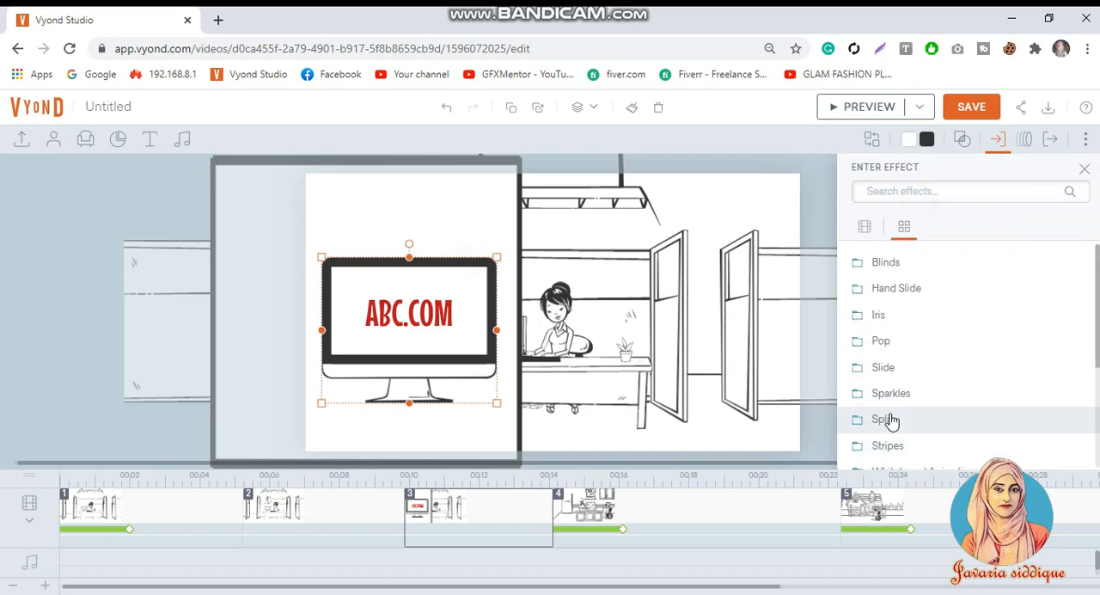
left_click(898, 367)
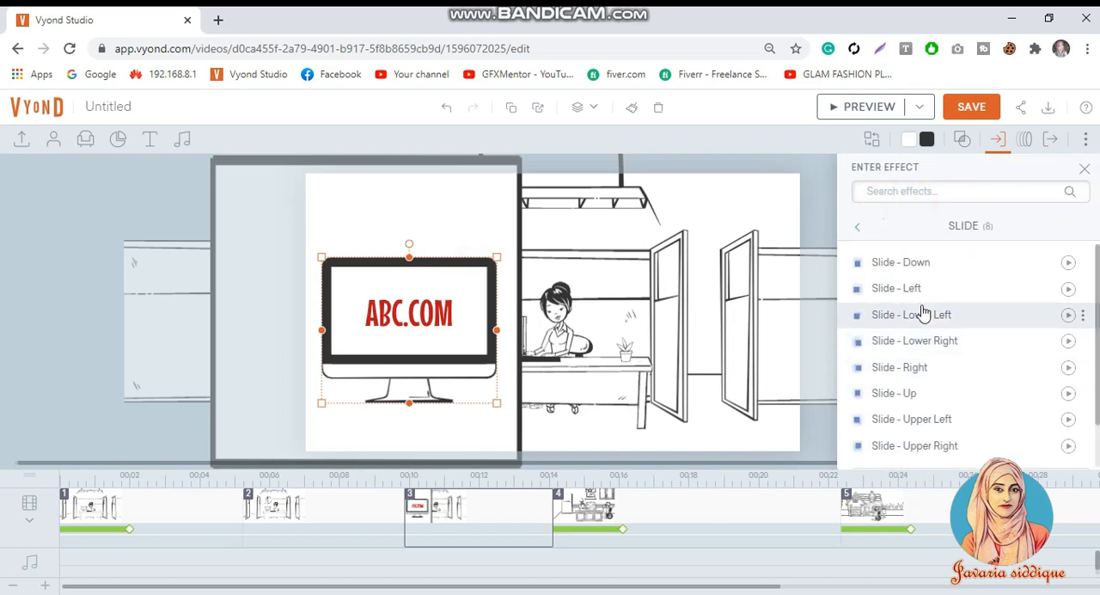
left_click(927, 374)
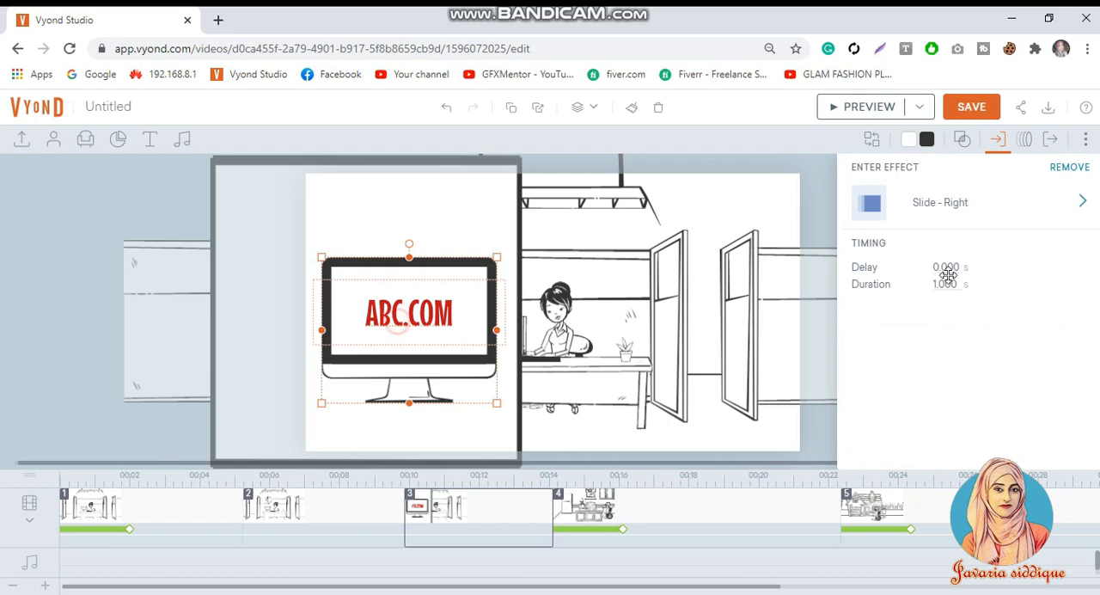
Step: Apply a Whiteboard - Real Hand enter effect from the Whiteboard Animation group to the ABC.COM text
left_click(1043, 220)
scroll(929, 404, "down", 5)
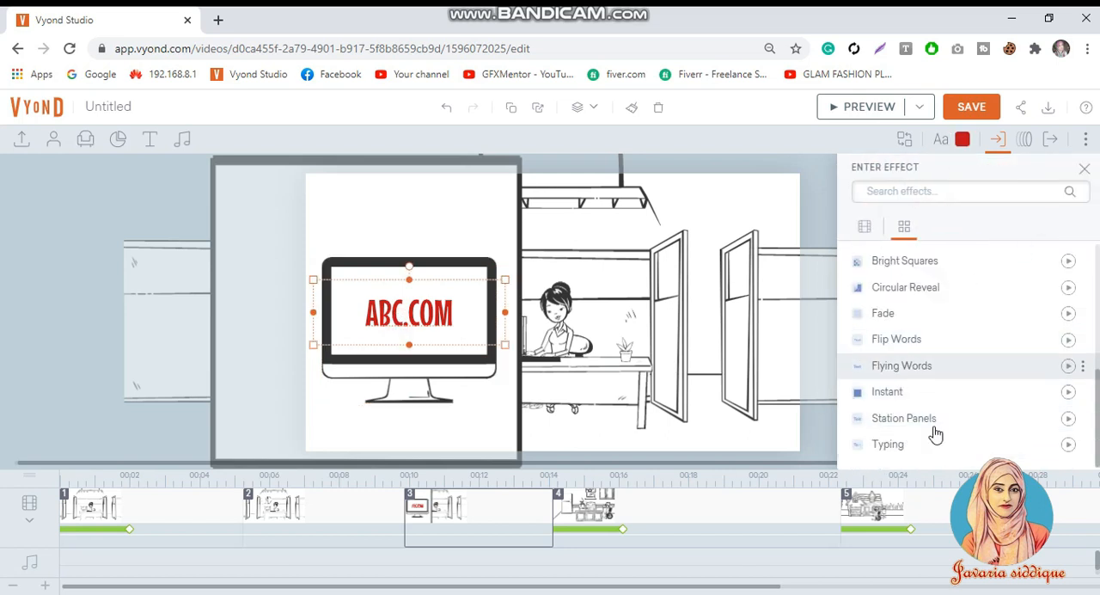
scroll(939, 344, "up", 3)
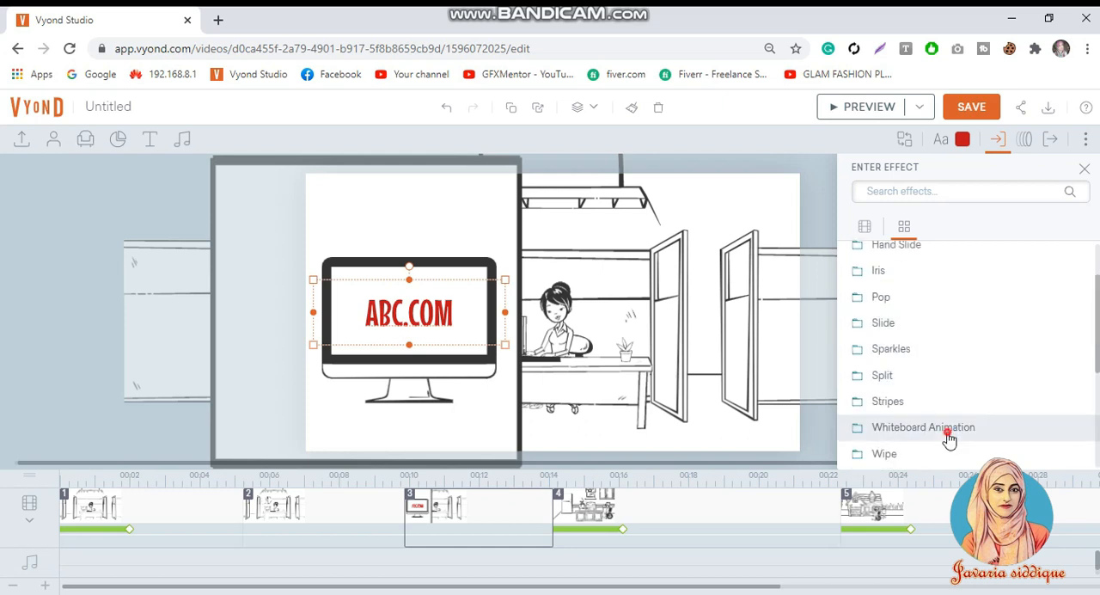
left_click(885, 428)
scroll(927, 392, "down", 3)
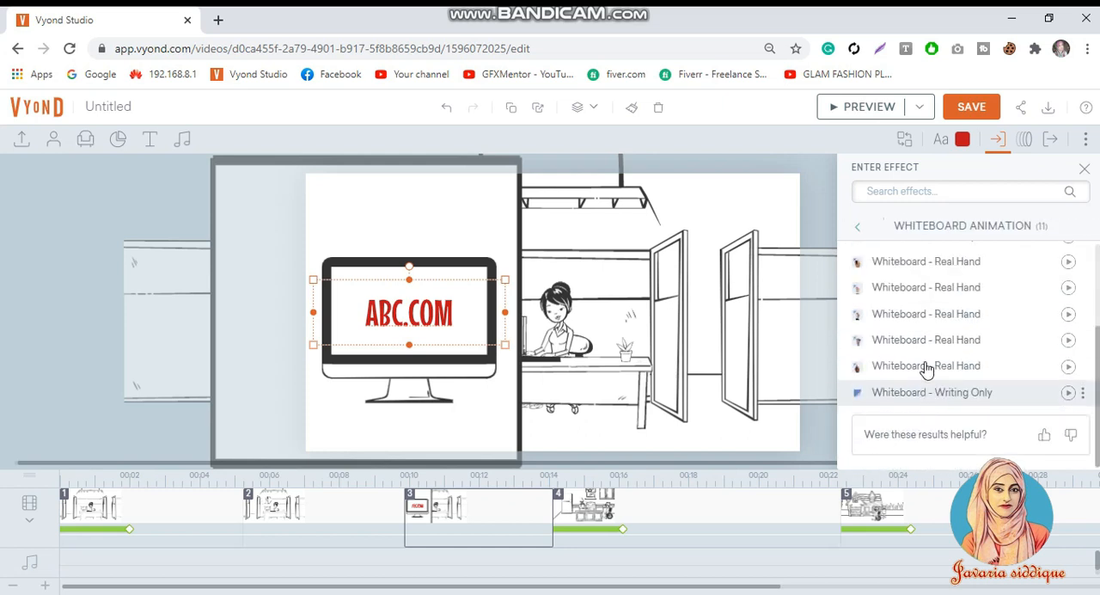
left_click(935, 316)
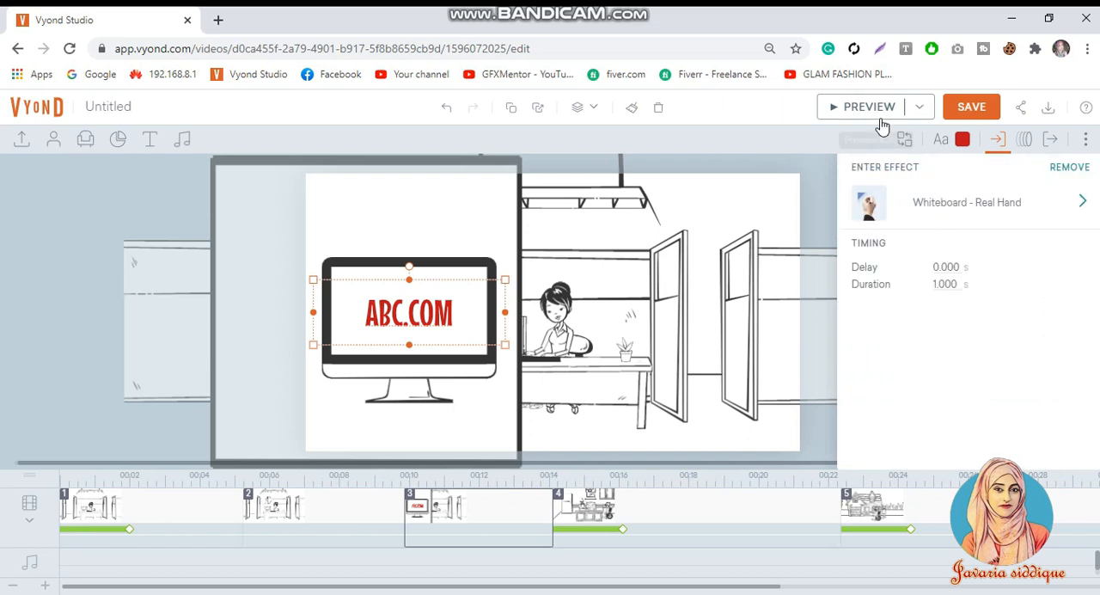
Step: Adjust the delay of the ABC.COM text's enter effect and preview scene 3
left_click(928, 269)
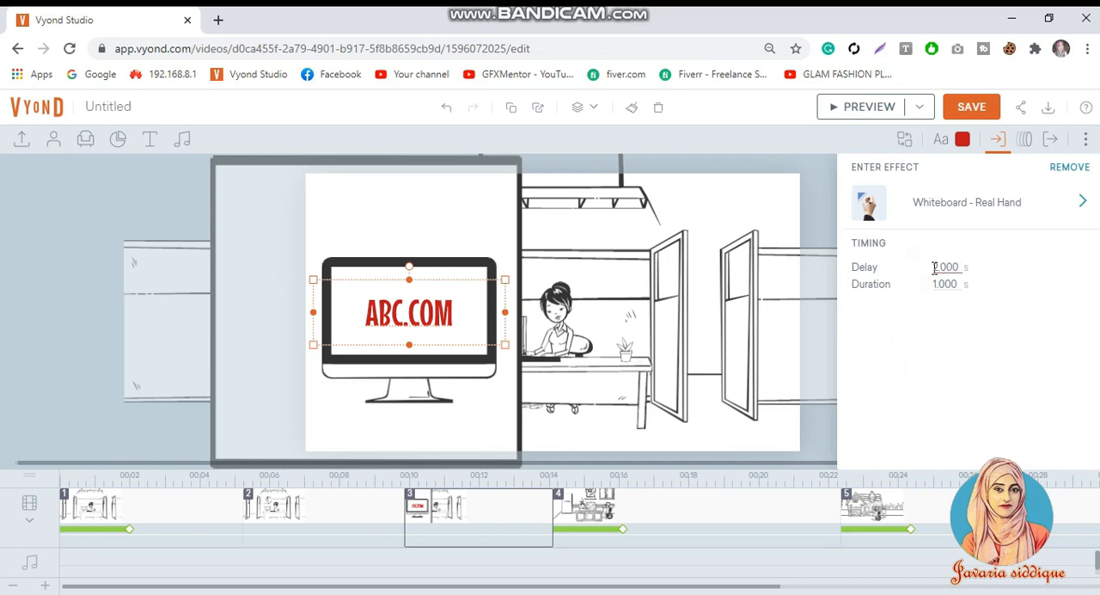
left_click(838, 107)
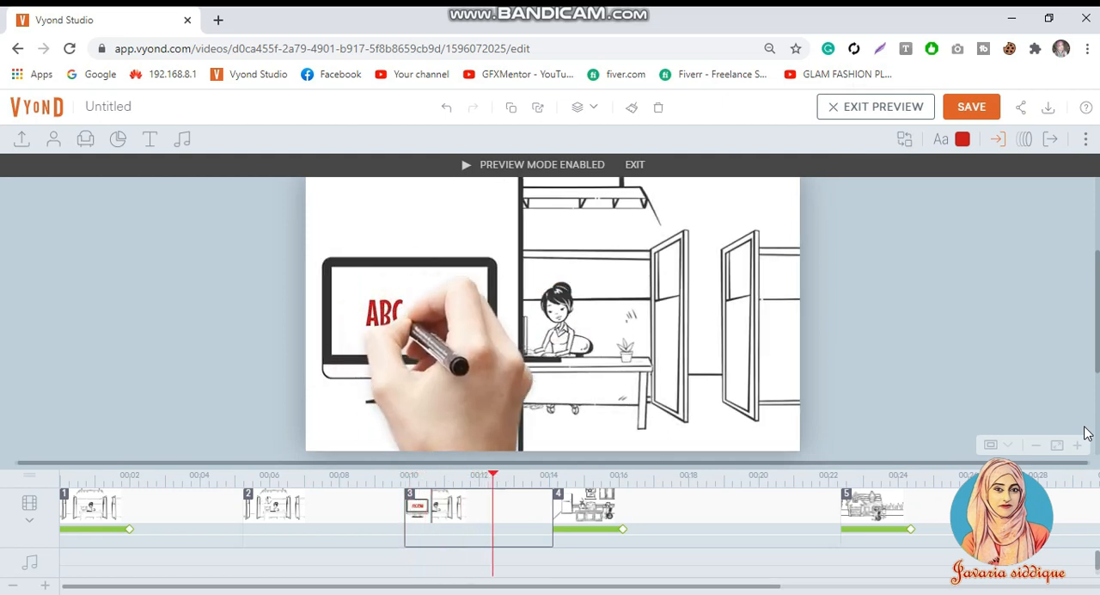
left_click(931, 373)
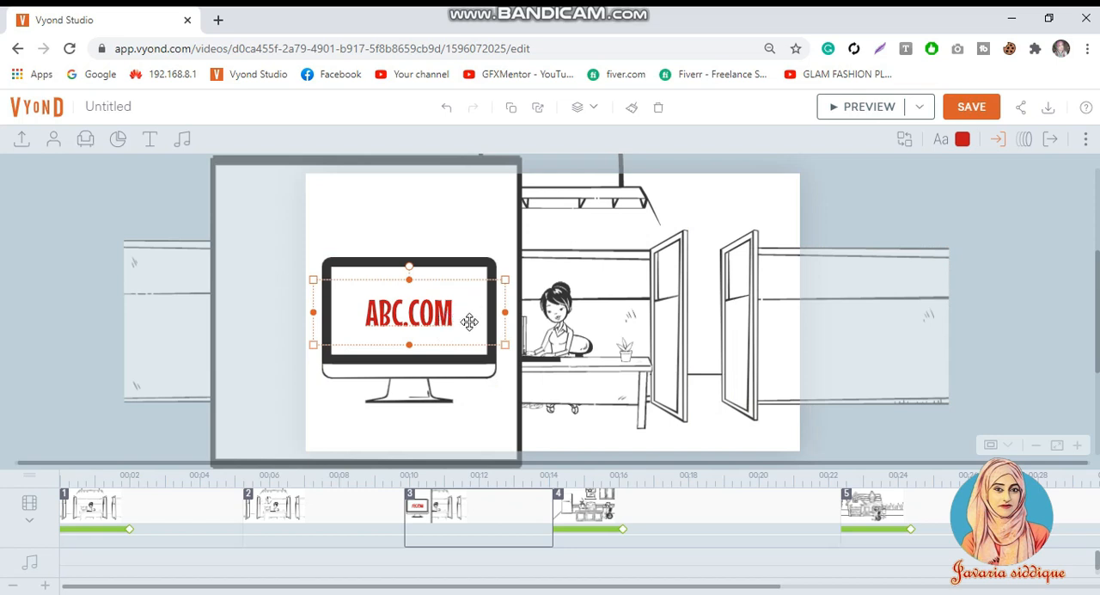
Step: Add a new scene directly after scene 3 that carries over its content
right_click(501, 526)
left_click(552, 272)
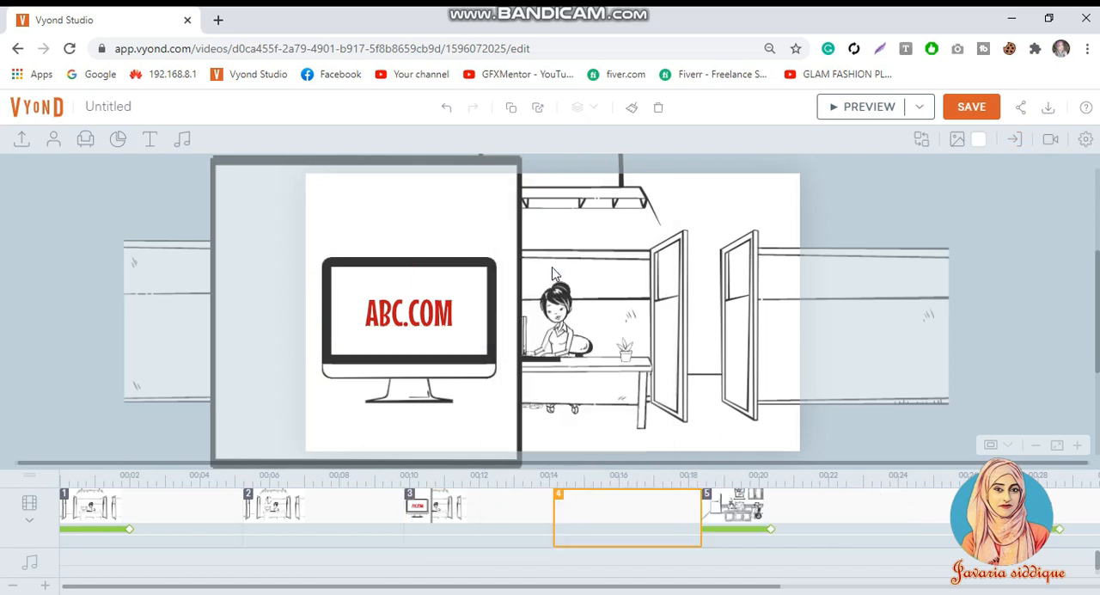
Step: Apply a Whiteboard - Real Hand exit effect with an eraser to the ABC.COM text in scene 4
left_click(414, 307)
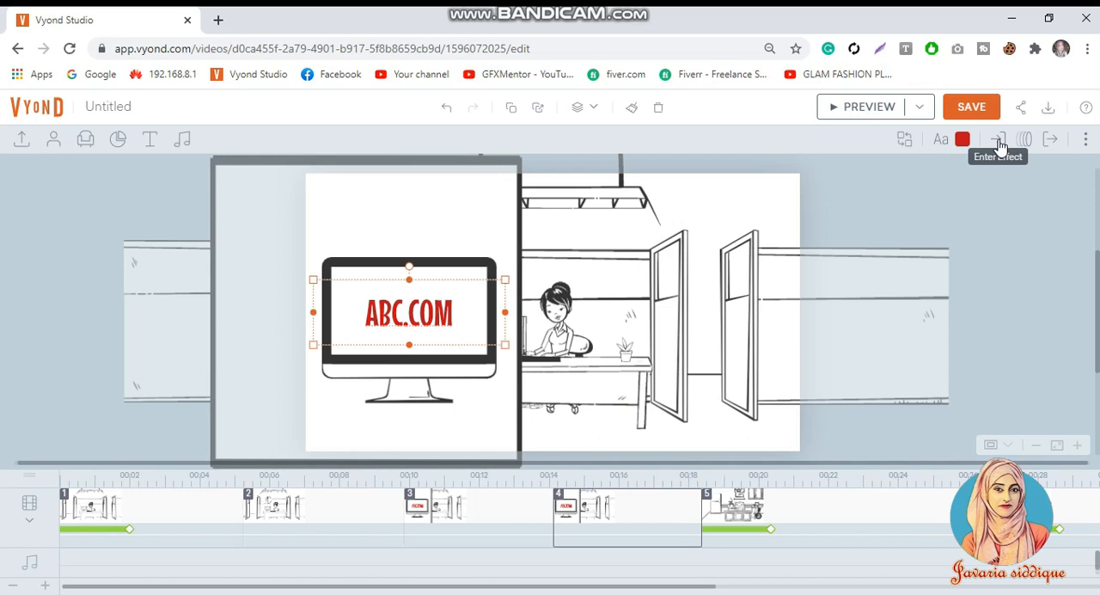
left_click(1050, 140)
left_click(1029, 204)
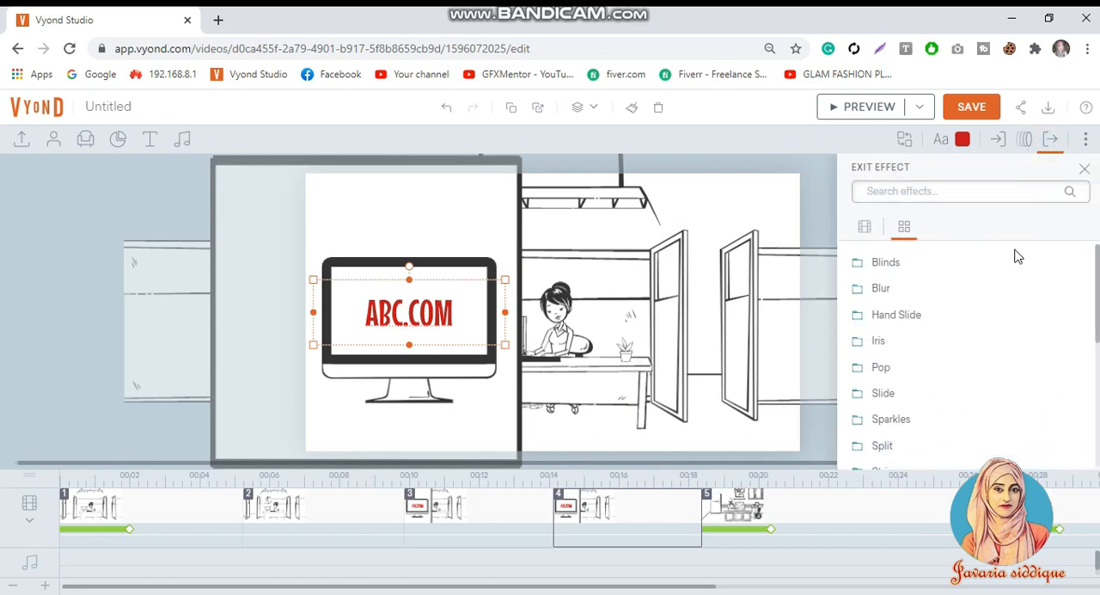
scroll(972, 369, "down", 6)
scroll(966, 336, "up", 3)
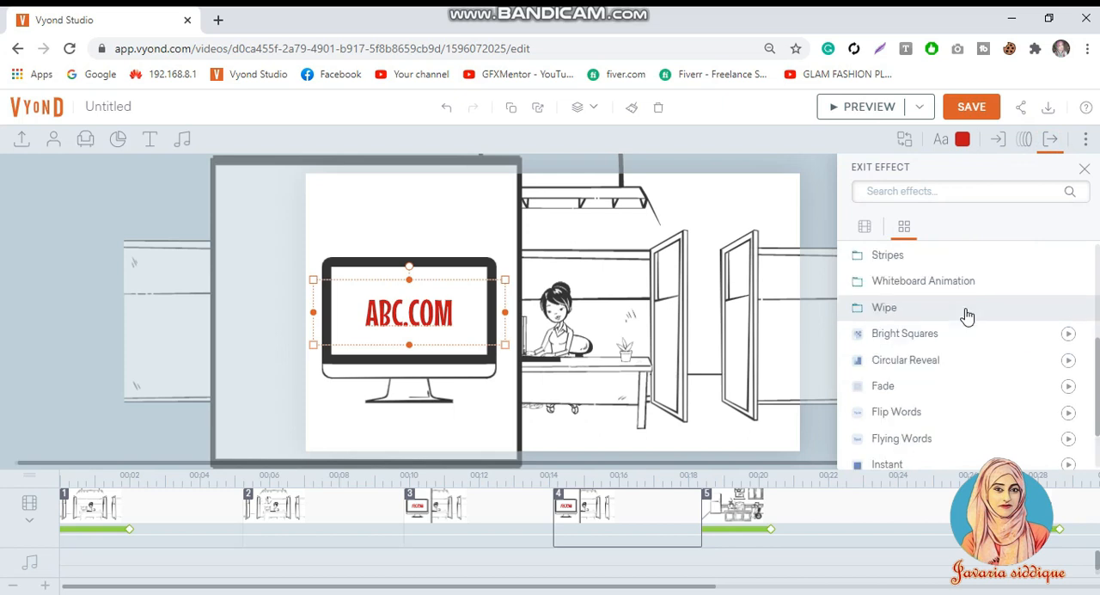
left_click(966, 354)
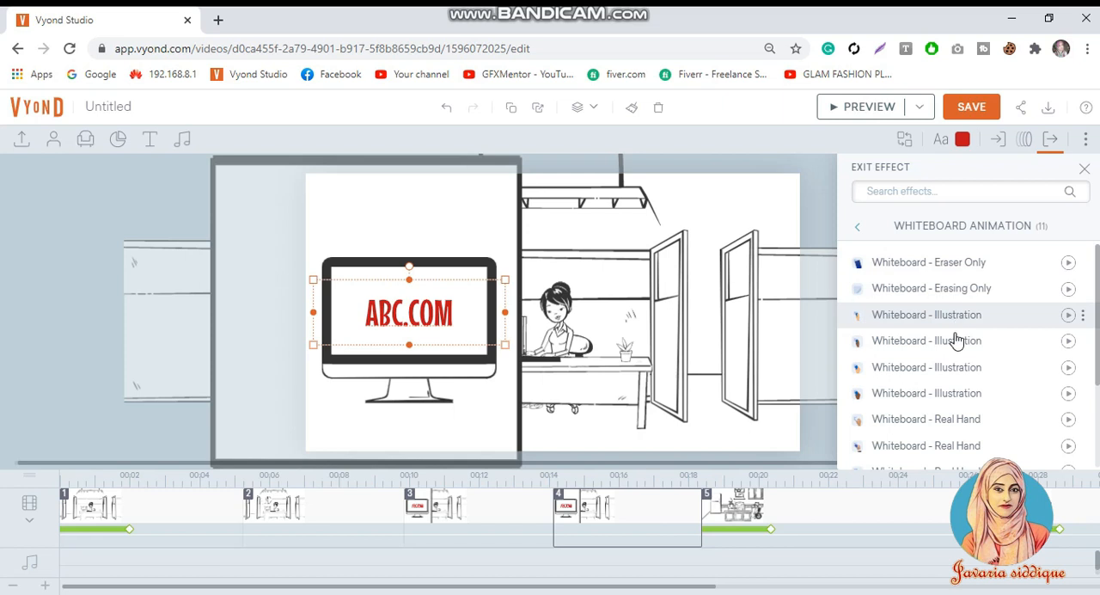
scroll(959, 427, "down", 3)
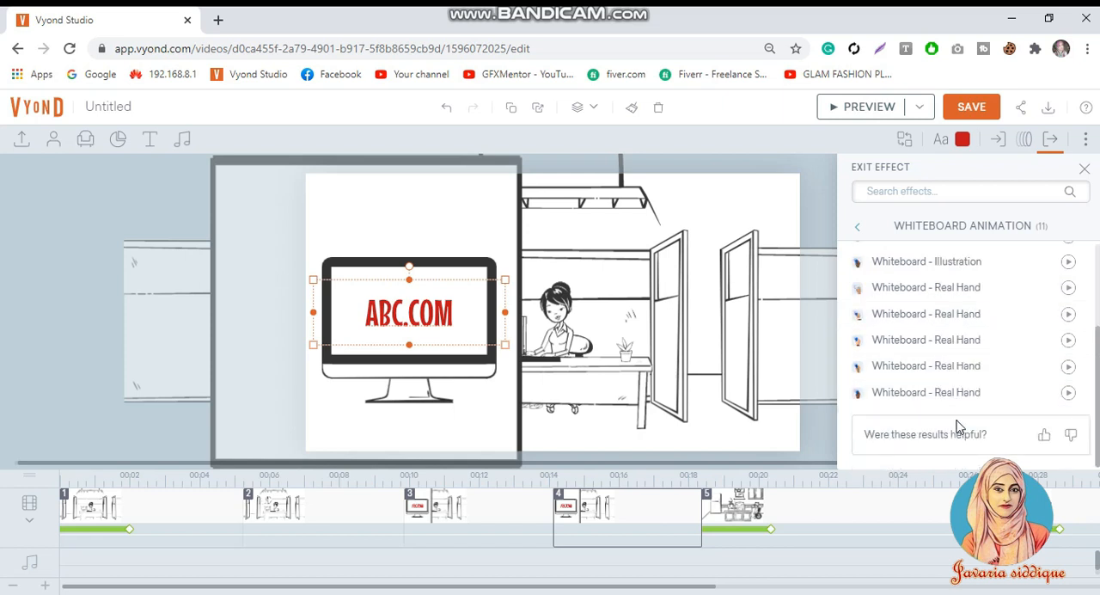
left_click(953, 342)
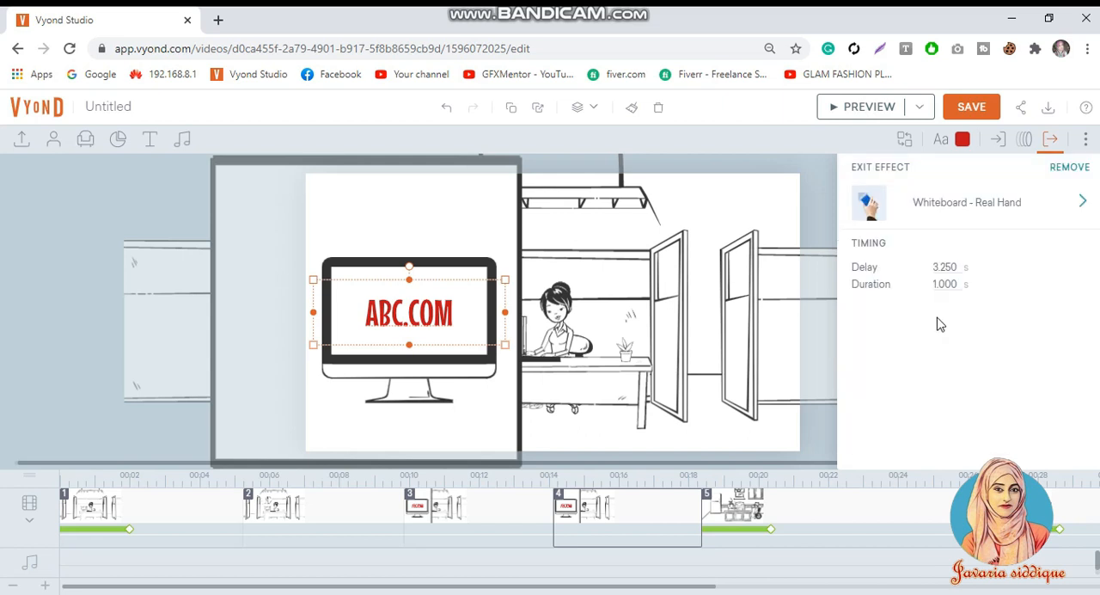
Step: Set the delay of the ABC.COM text's exit effect to 0 s and preview from scene 3
double_click(949, 267)
type("0")
left_click(515, 519)
left_click(853, 96)
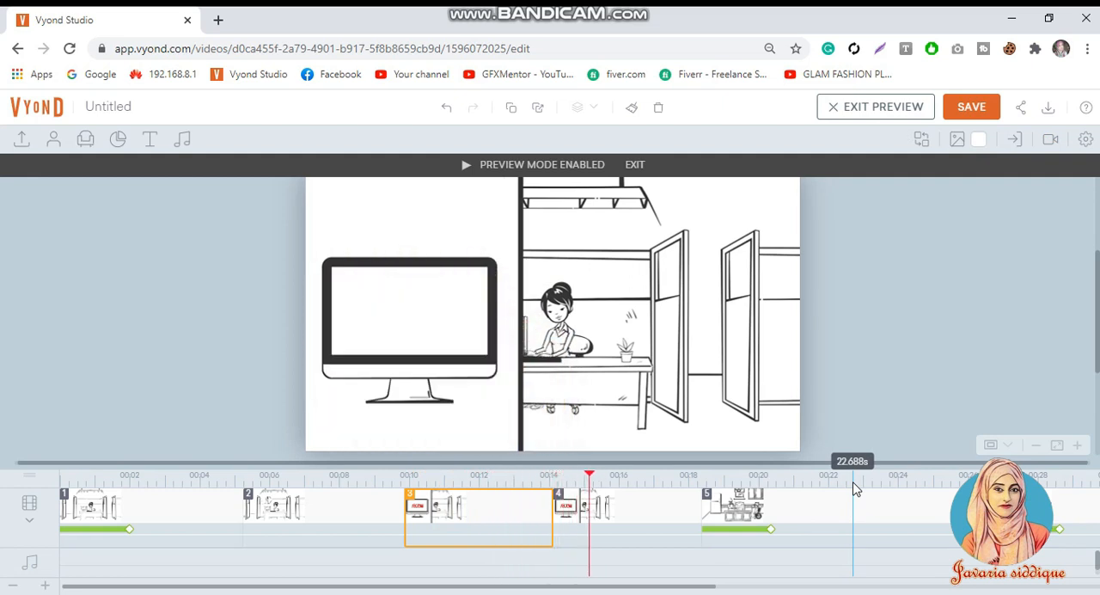
left_click(591, 330)
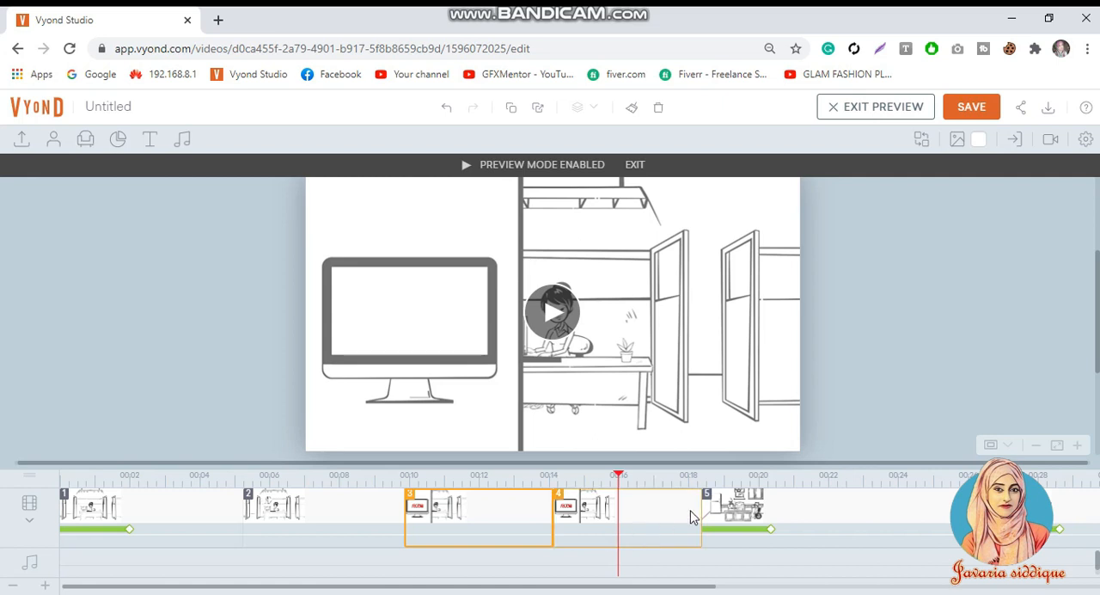
Step: Shorten scene 4 to about 2.2 s and scene 5 to about 5.5 s on the timeline
left_click_drag(700, 511, 679, 456)
left_click_drag(912, 514, 819, 519)
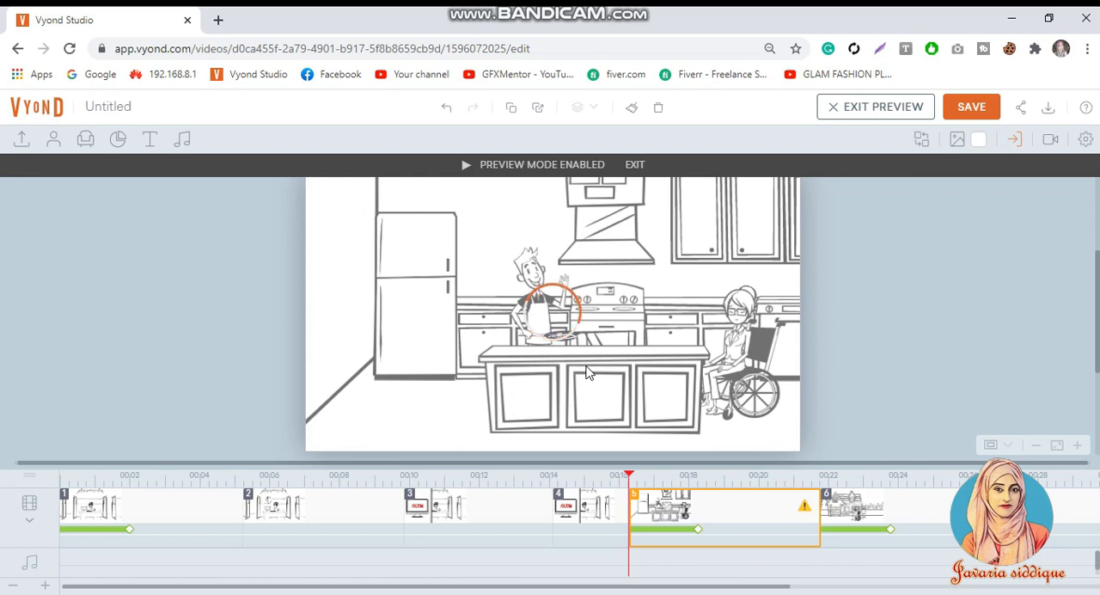
Step: Preview kitchen scene 5, replaying its later part to check when the characters and counter appear
left_click(592, 330)
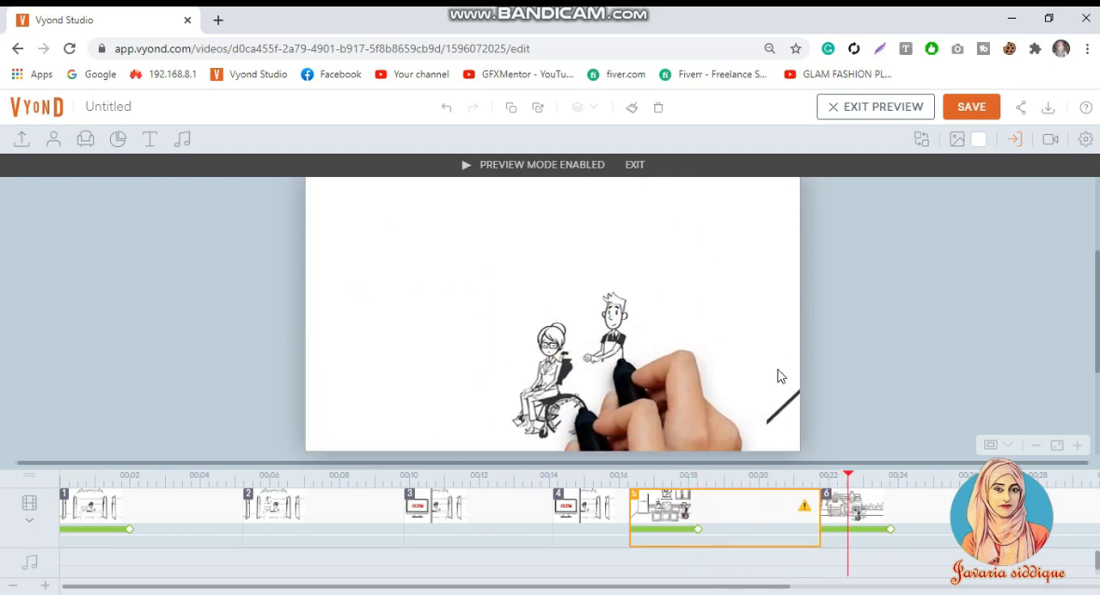
left_click(726, 480)
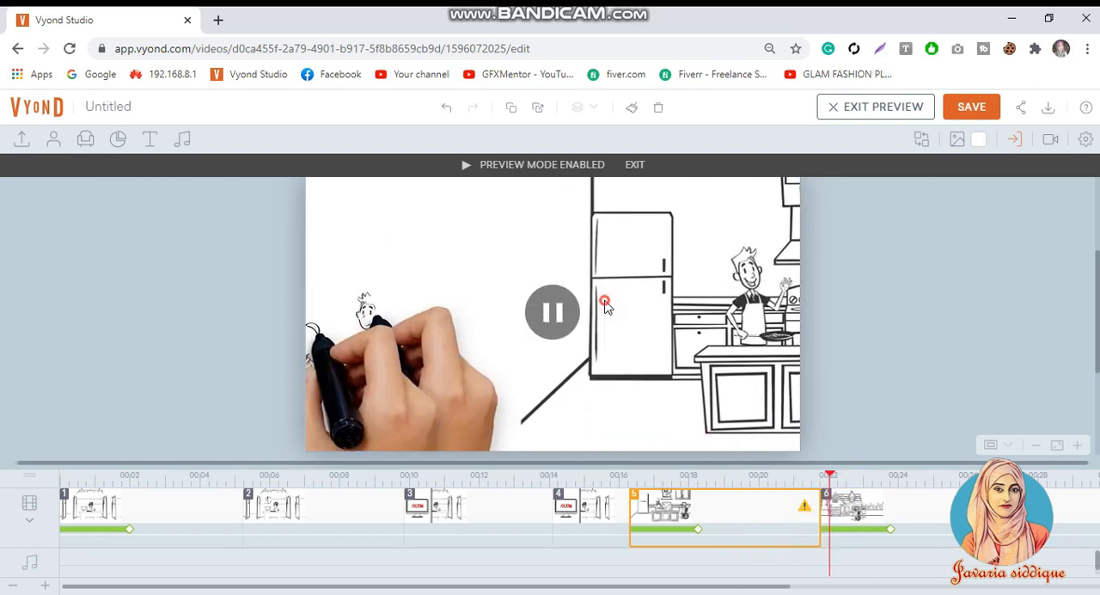
left_click(677, 423)
left_click(714, 505)
left_click(537, 378)
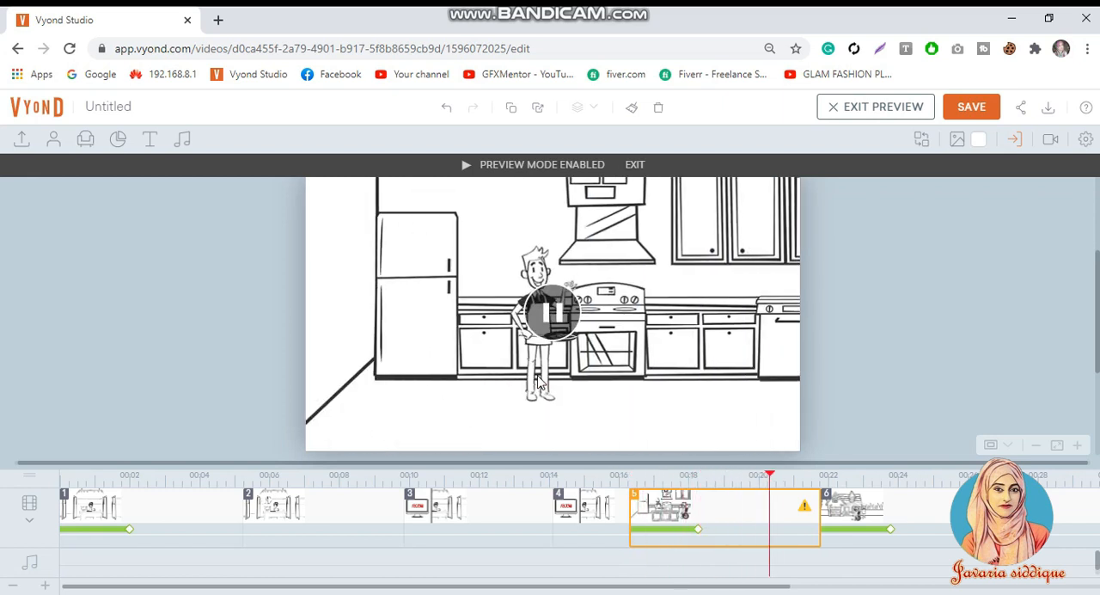
left_click(538, 379)
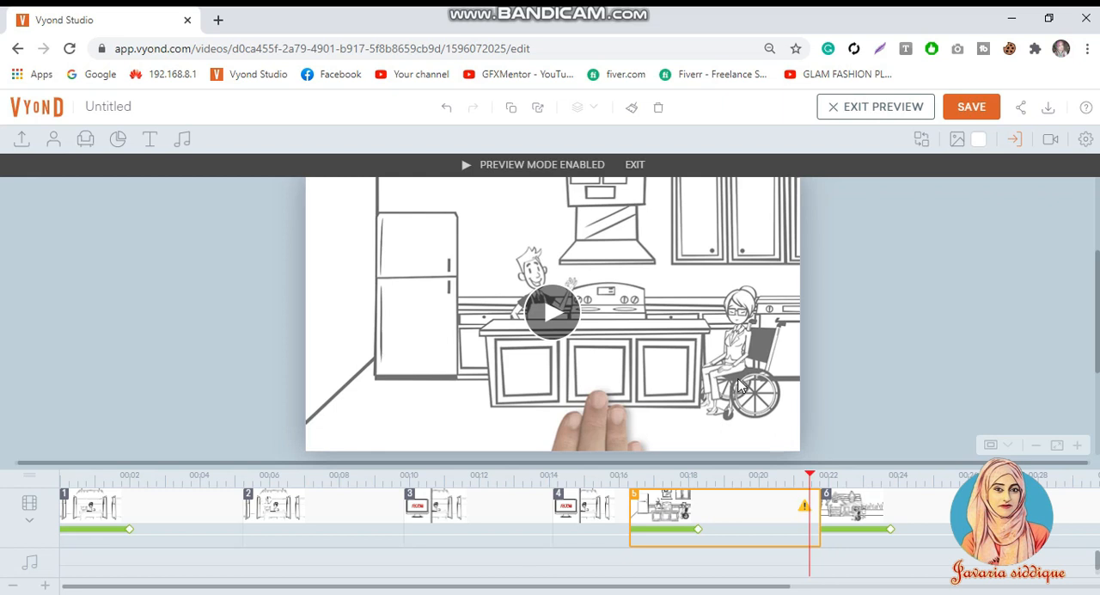
Step: Lengthen scene 5 to about 7.5 s and preview it through into scene 6
left_click(758, 318)
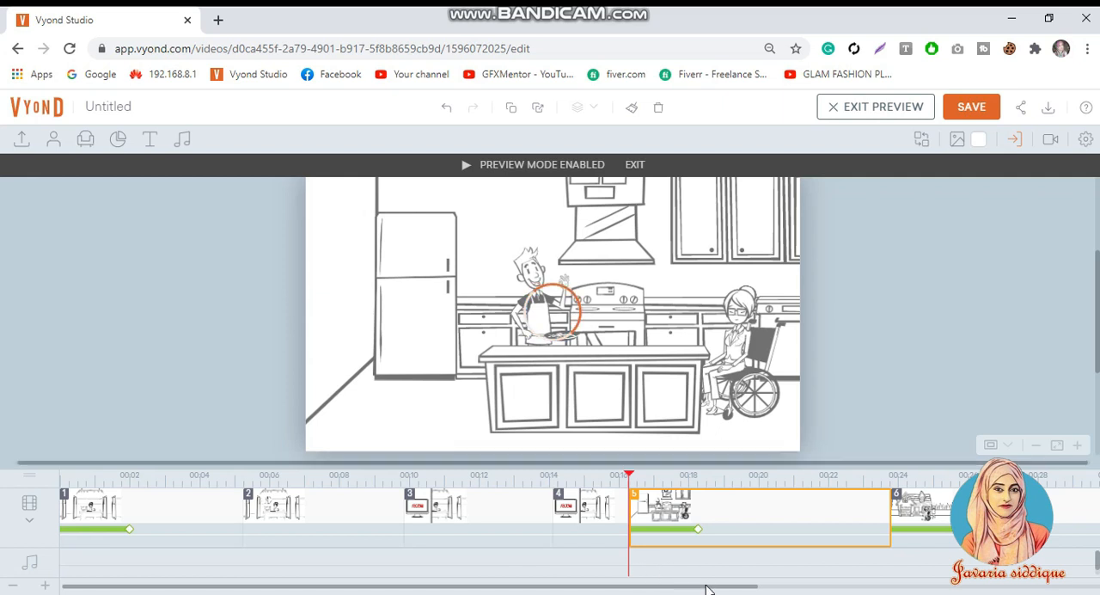
left_click_drag(706, 589, 842, 587)
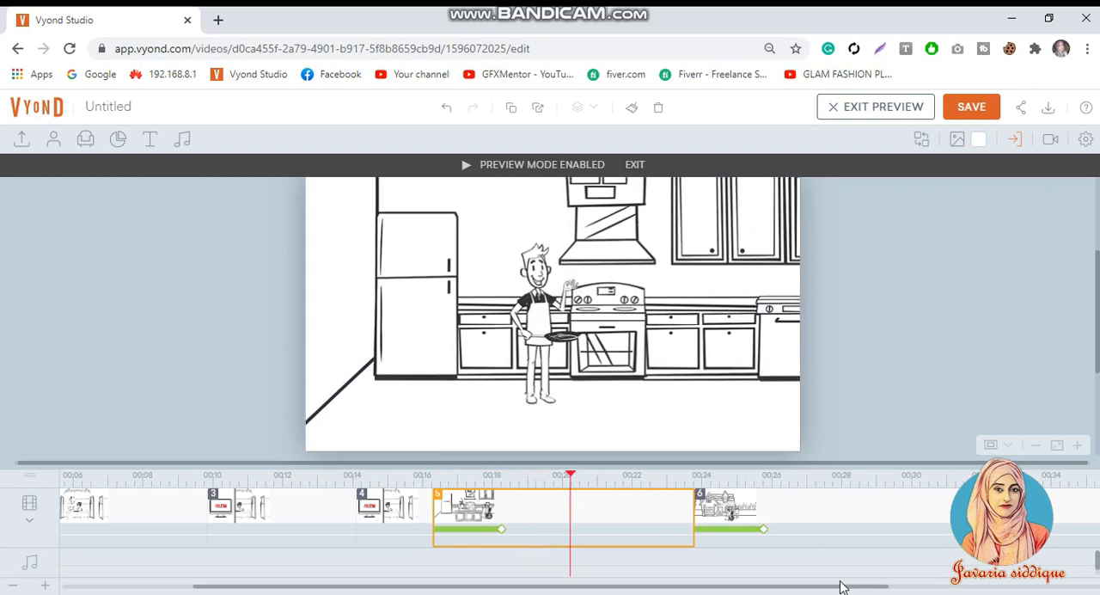
left_click(702, 414)
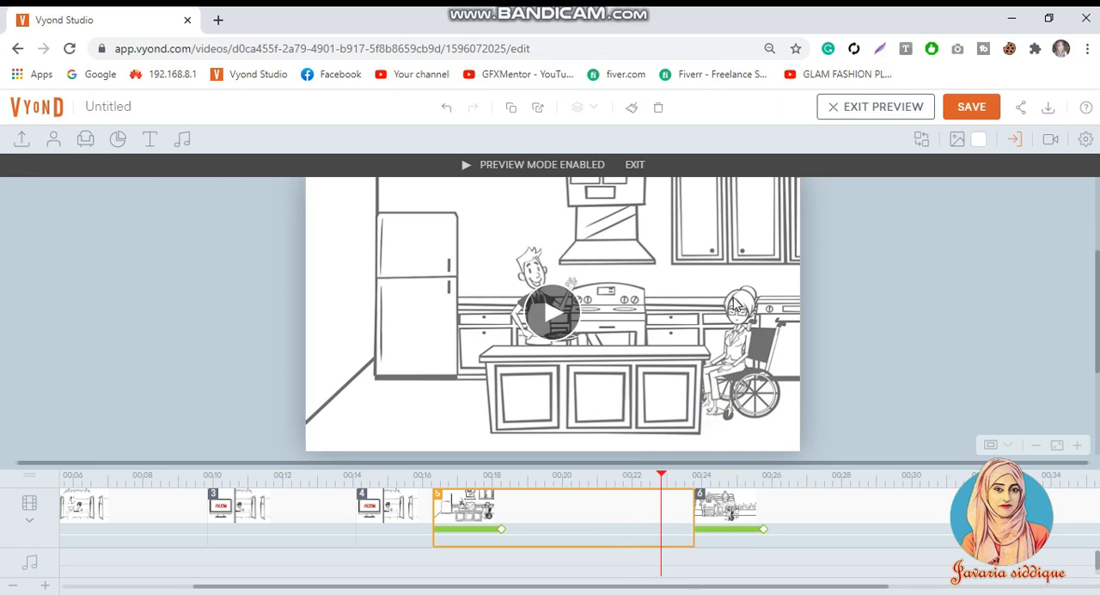
left_click(734, 305)
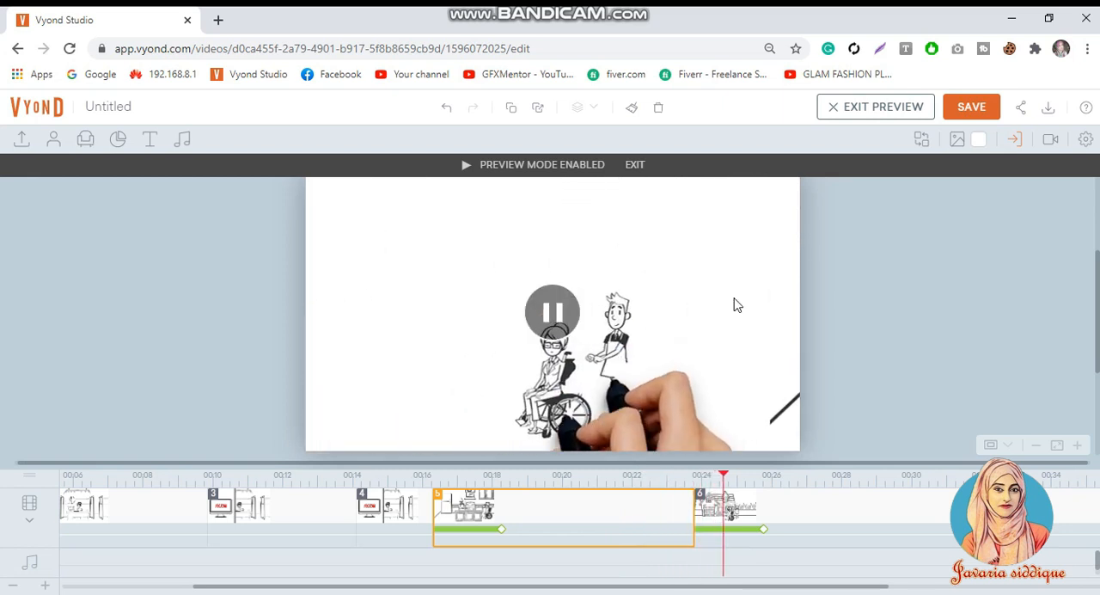
Step: Remove the Whiteboard - Real Hand enter effect from the standing man in scene 6
left_click(759, 515)
left_click(759, 515)
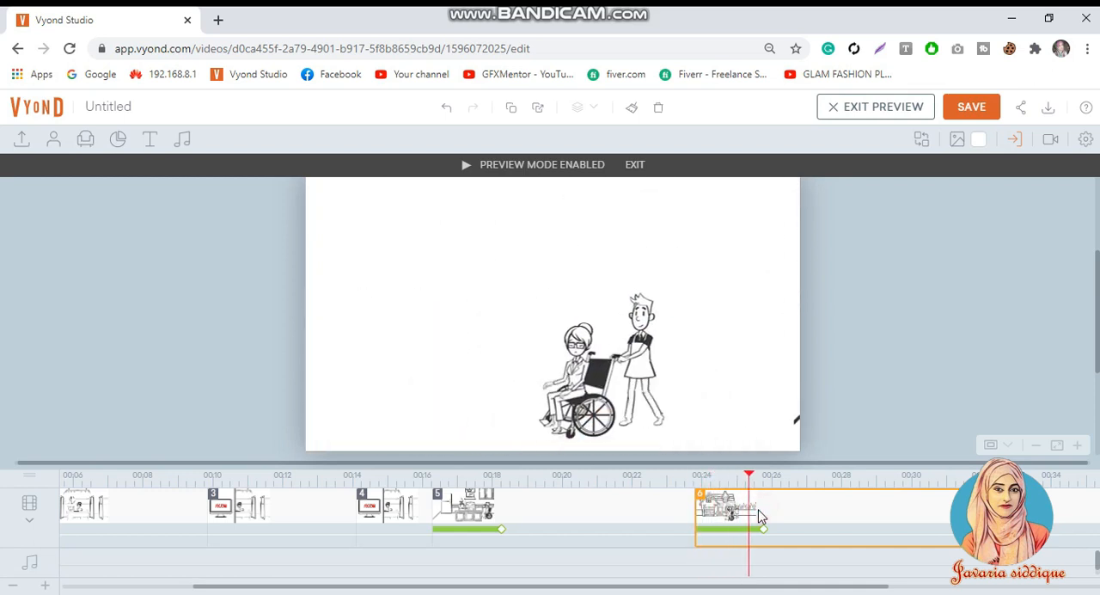
left_click(995, 140)
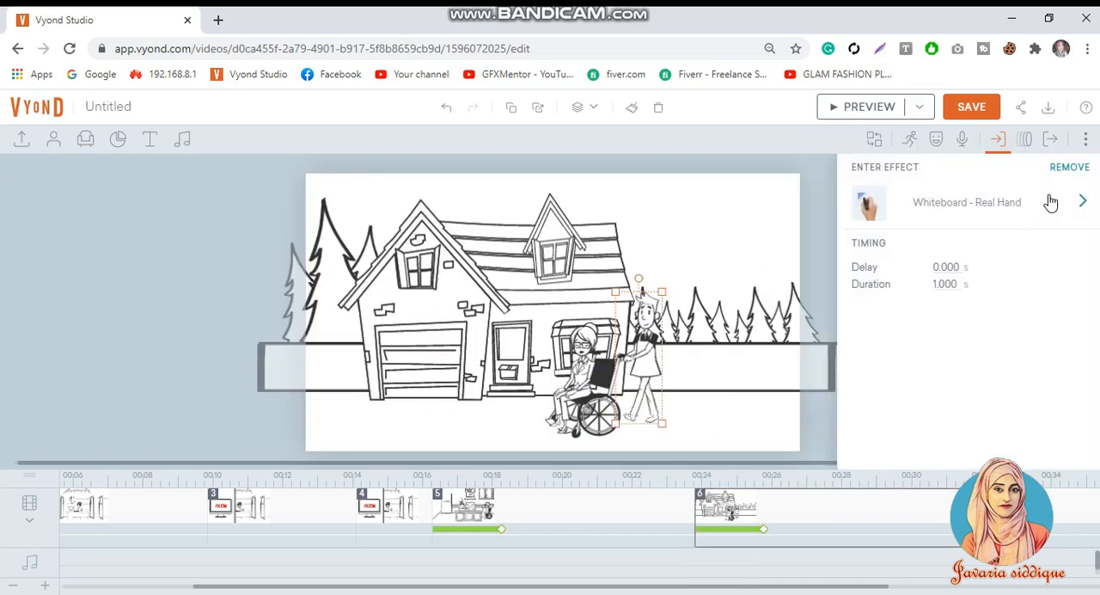
left_click(1076, 172)
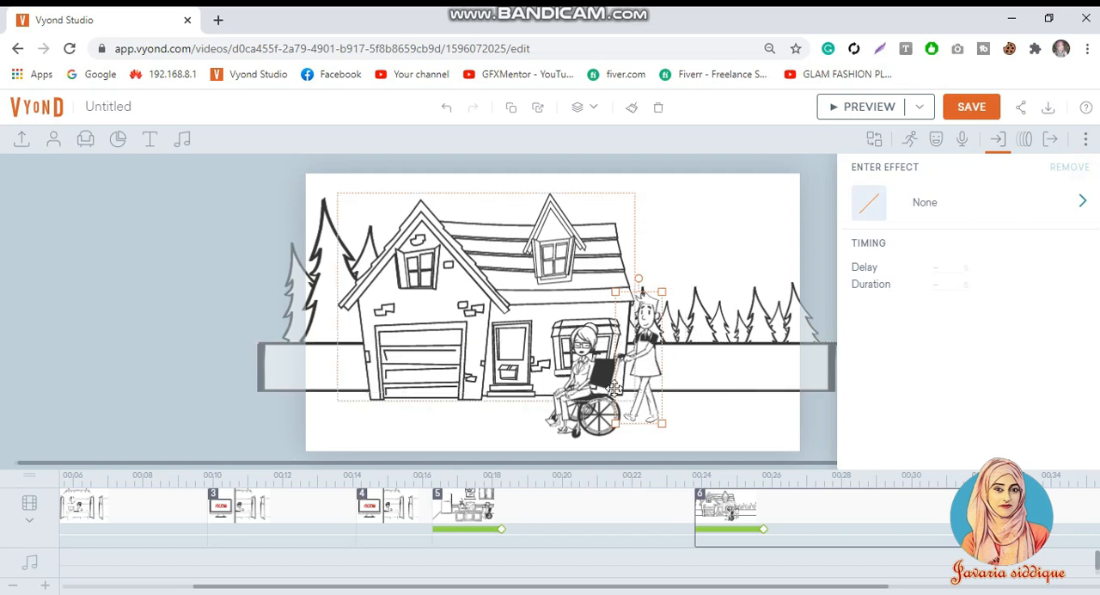
Step: Preview house scene 6 to check how its characters and background appear
left_click(843, 531)
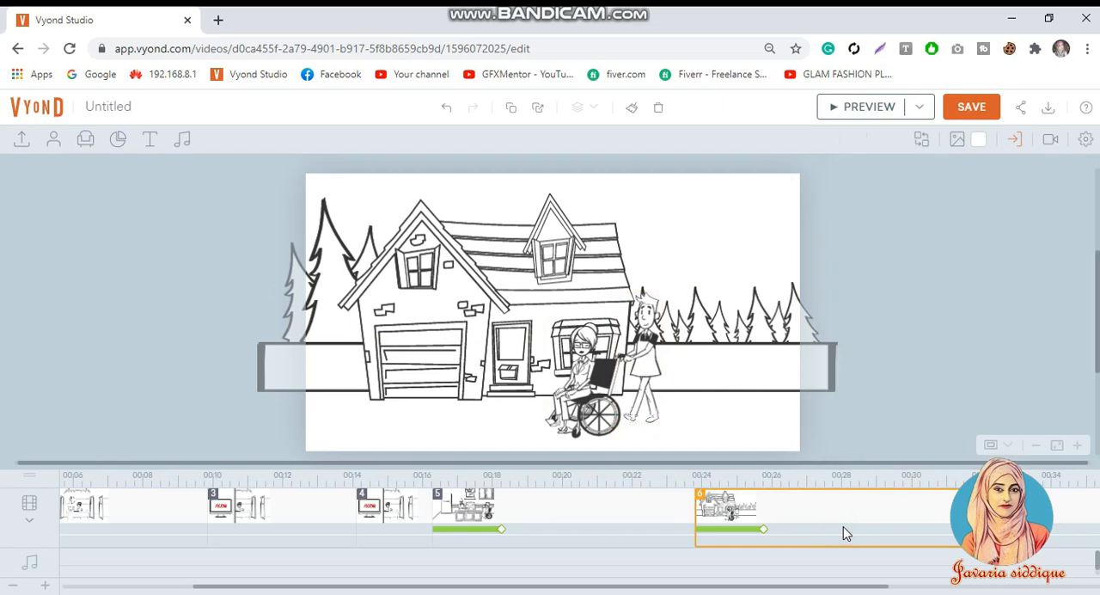
left_click(844, 115)
left_click_drag(724, 584, 816, 577)
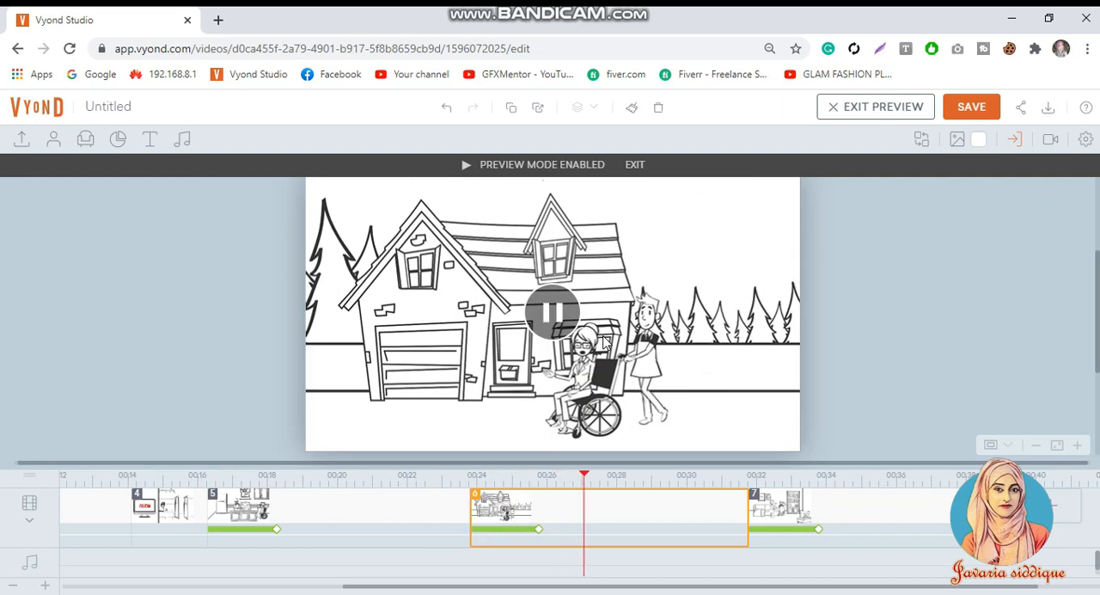
left_click(860, 343)
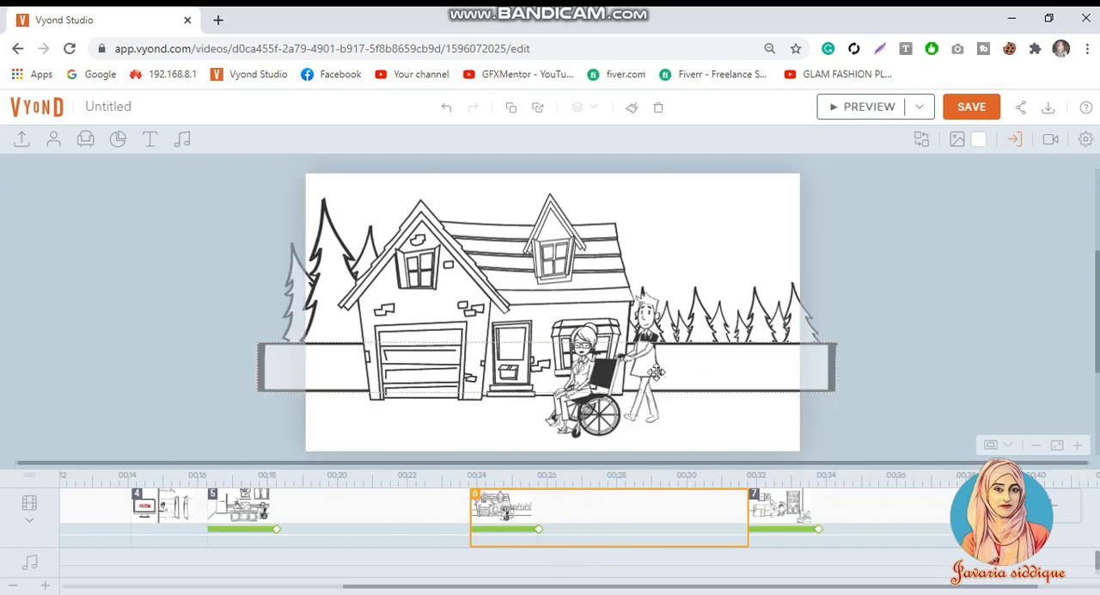
Step: Continue scene 6 in a new scene 7 and shorten scene 6 to about 5.6 s
right_click(653, 532)
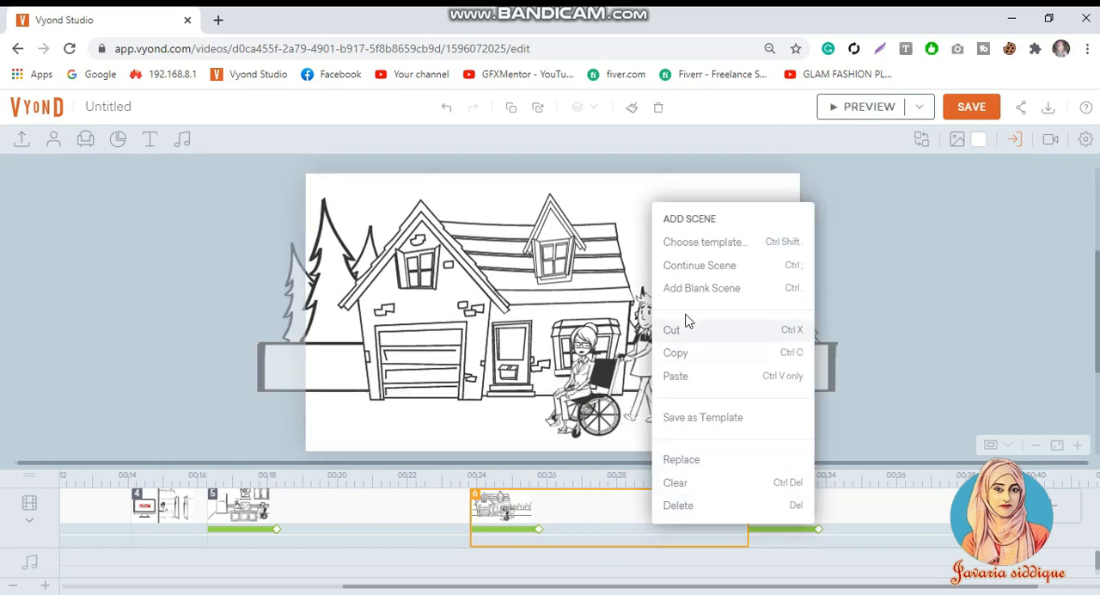
left_click(704, 266)
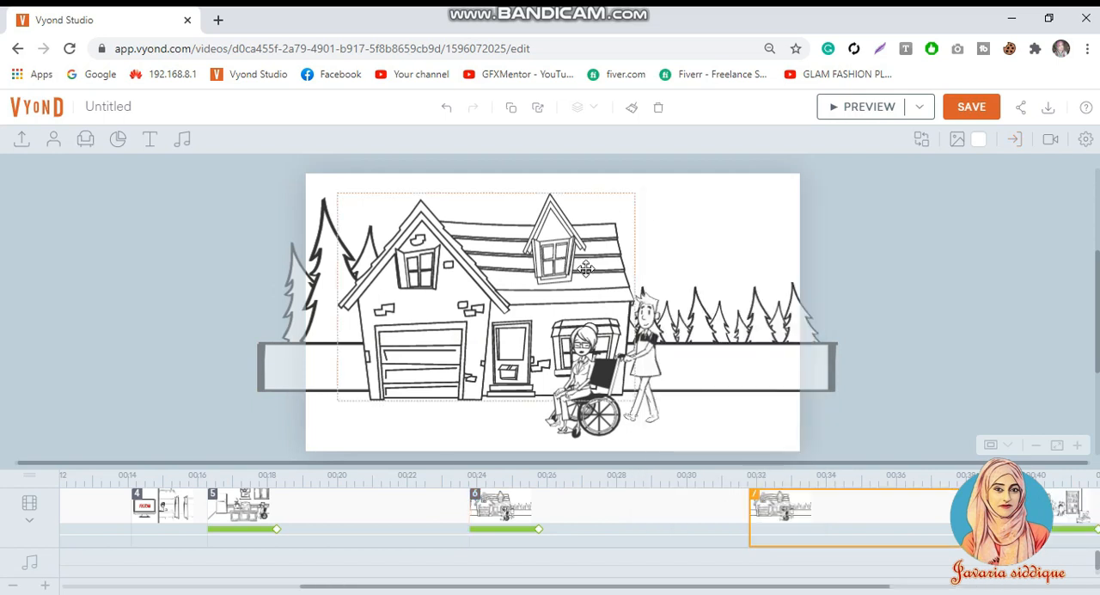
left_click(746, 533)
left_click_drag(746, 533, 669, 534)
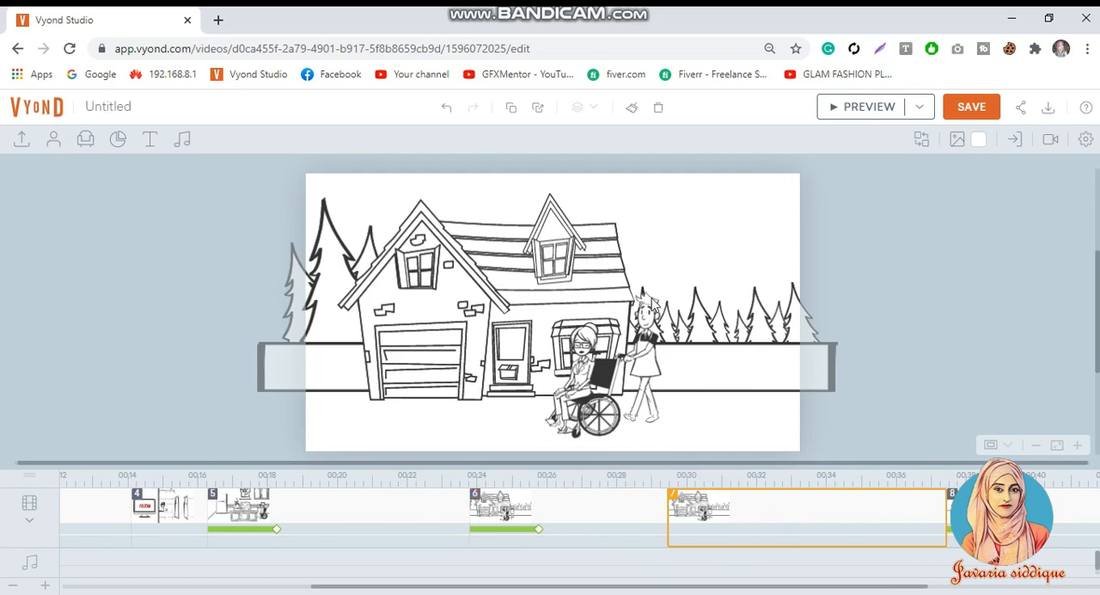
Step: Add a 5 s motion path moving the man and the woman in the wheelchair out past the left edge of scene 7
left_click(644, 303)
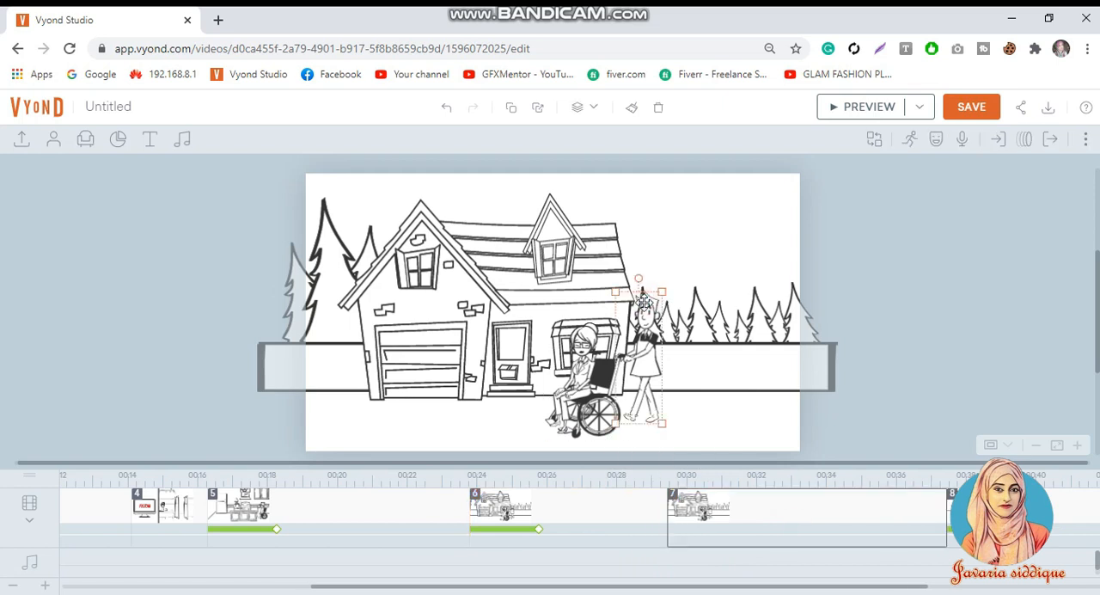
left_click(589, 351, "ctrl")
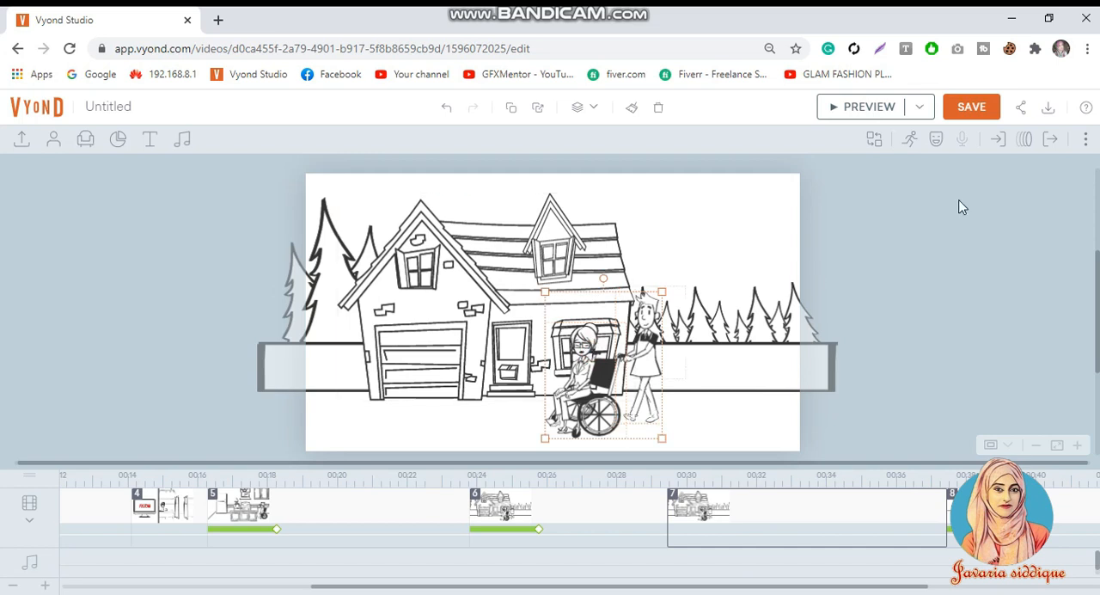
left_click(1024, 139)
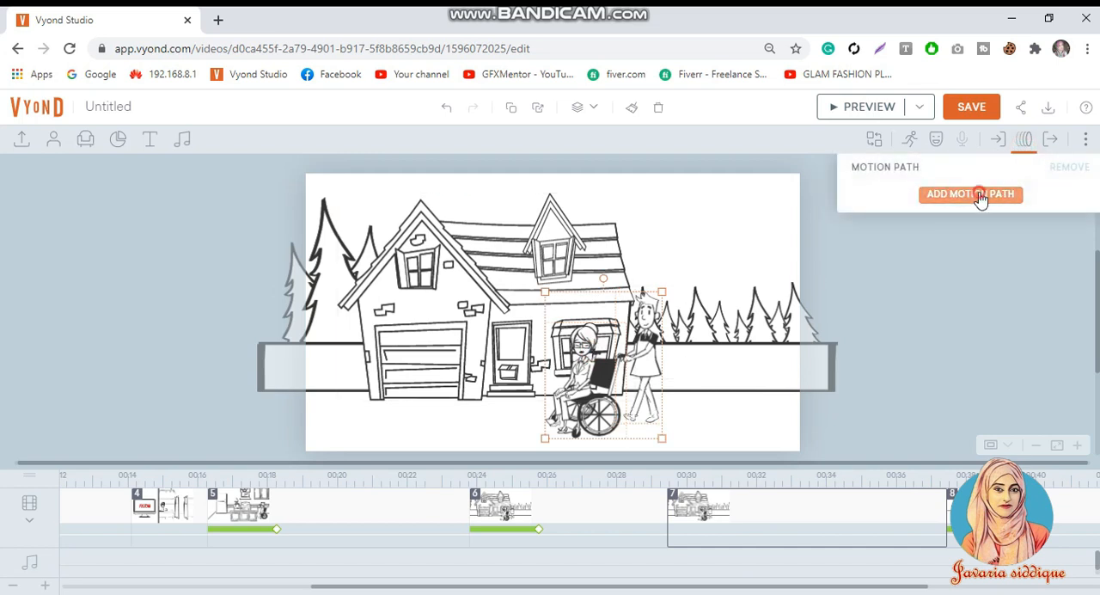
left_click(981, 195)
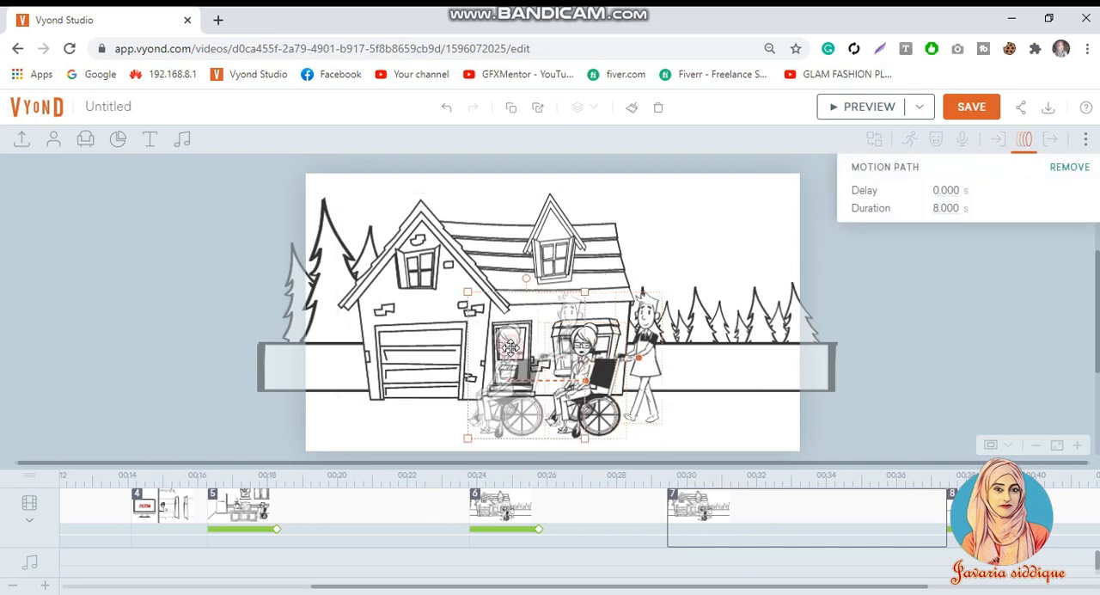
left_click_drag(456, 348, 160, 344)
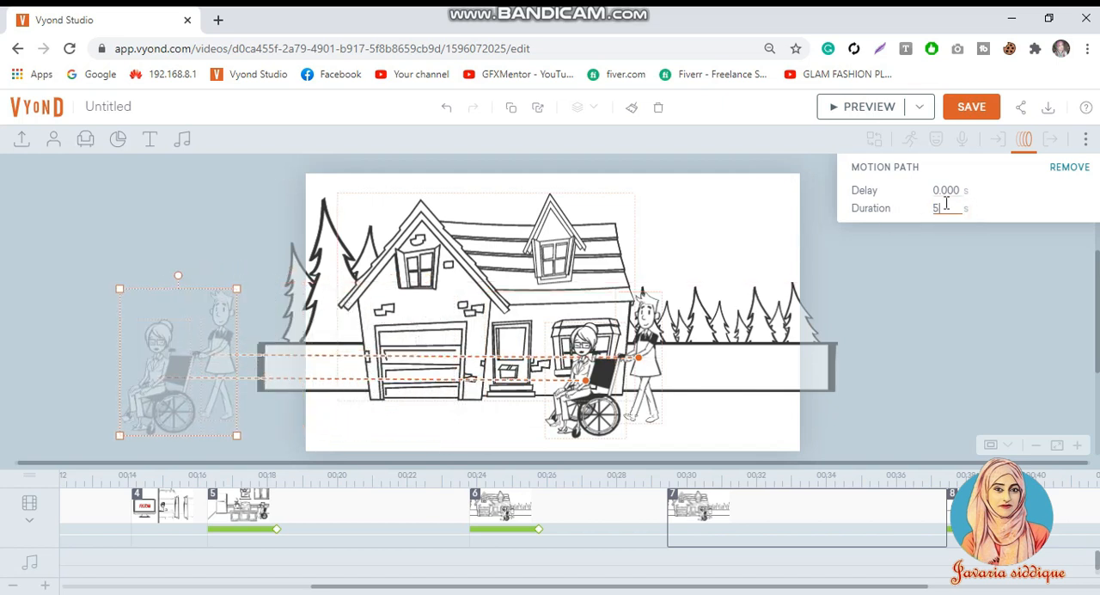
left_click(885, 110)
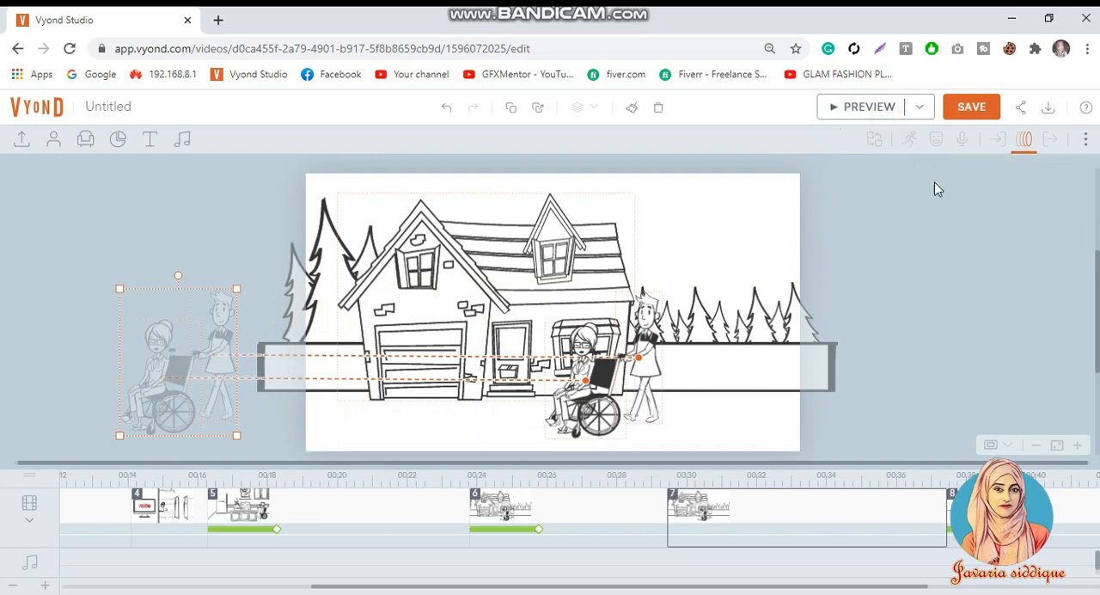
Step: Shorten scene 6 to about 4.2 s and preview scenes 6 and 7 with the moving characters
left_click(730, 377)
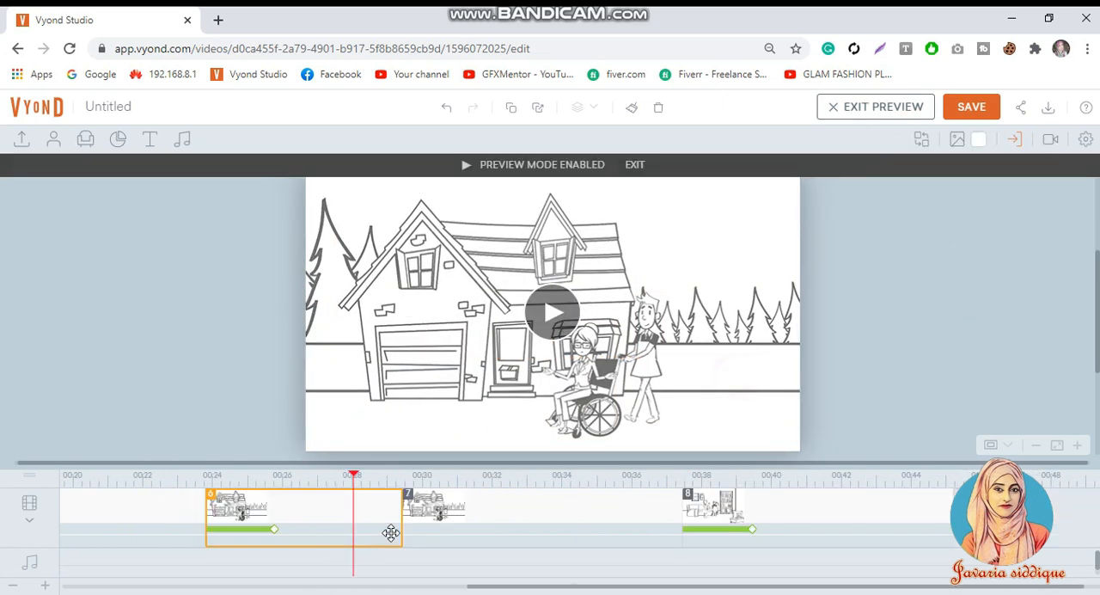
left_click_drag(401, 525, 348, 532)
left_click(331, 522)
left_click(519, 320)
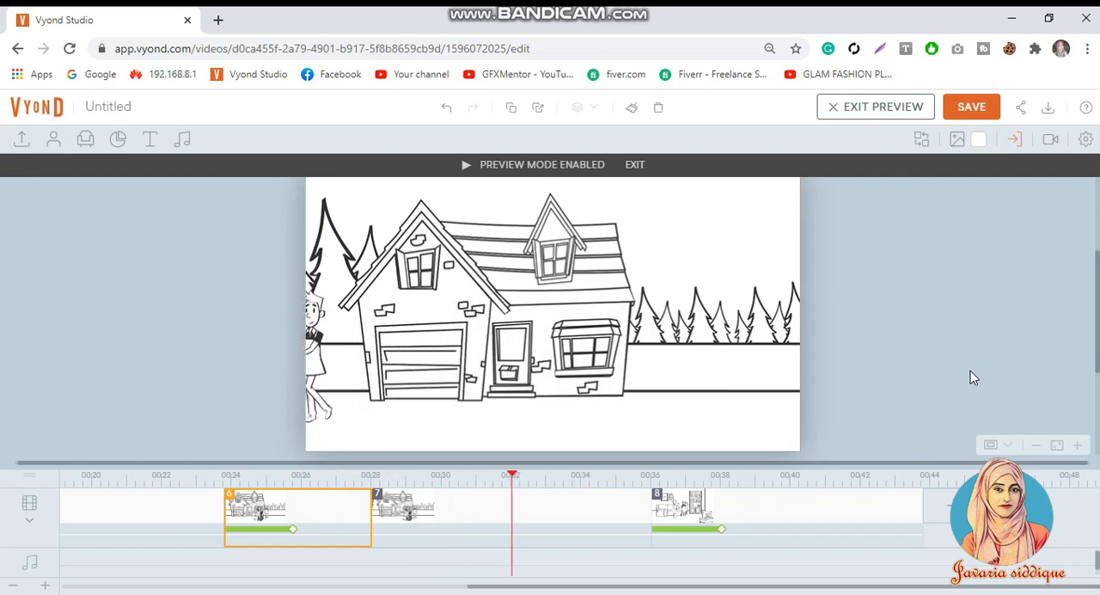
mouse_move(645, 420)
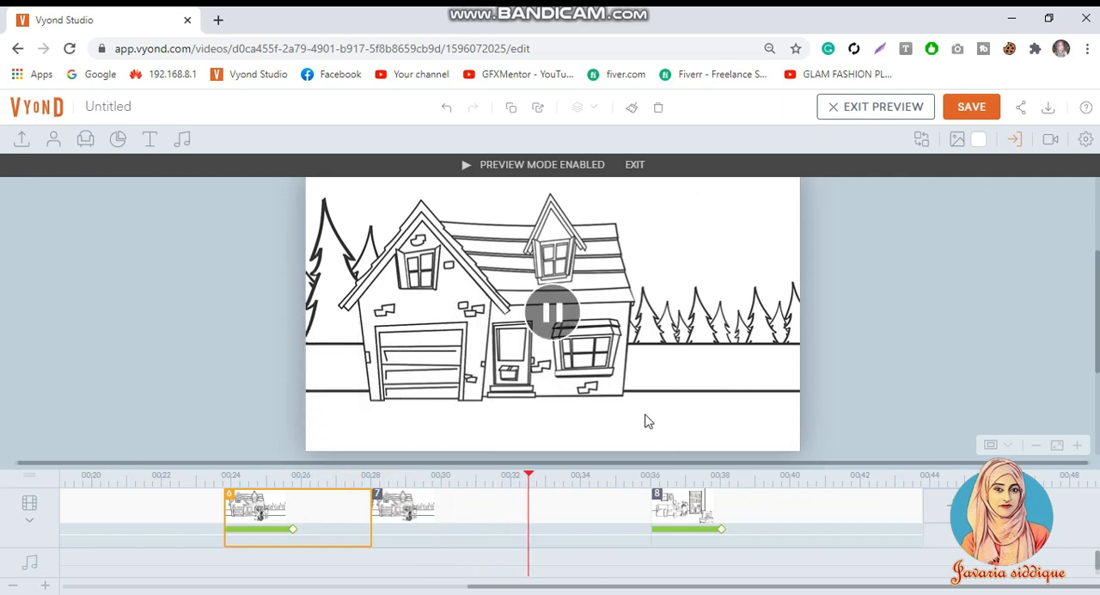
Step: Stop the preview and shorten scene 7 to about 5.1 s
left_click(601, 380)
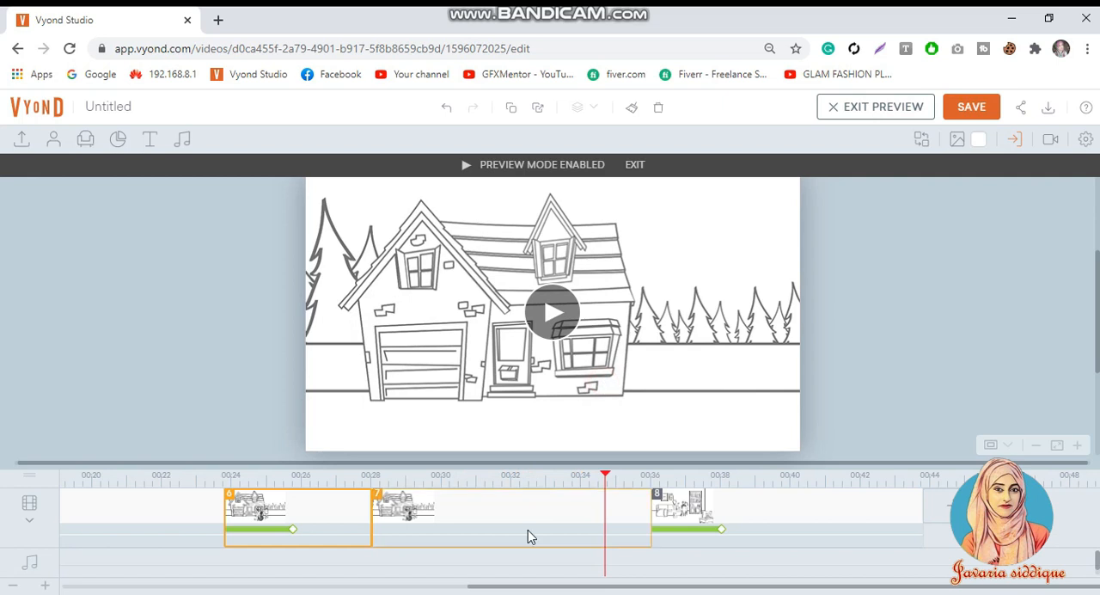
left_click(873, 387)
left_click_drag(649, 521, 548, 543)
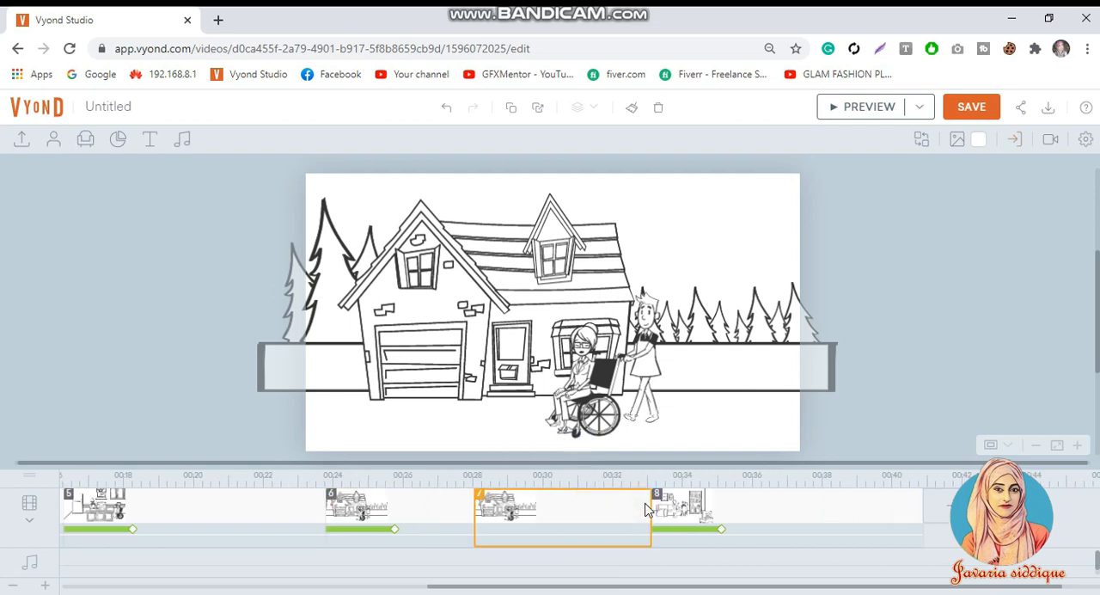
Step: Preview living room scene 8 and check the two standing men in it
left_click(674, 513)
left_click(851, 110)
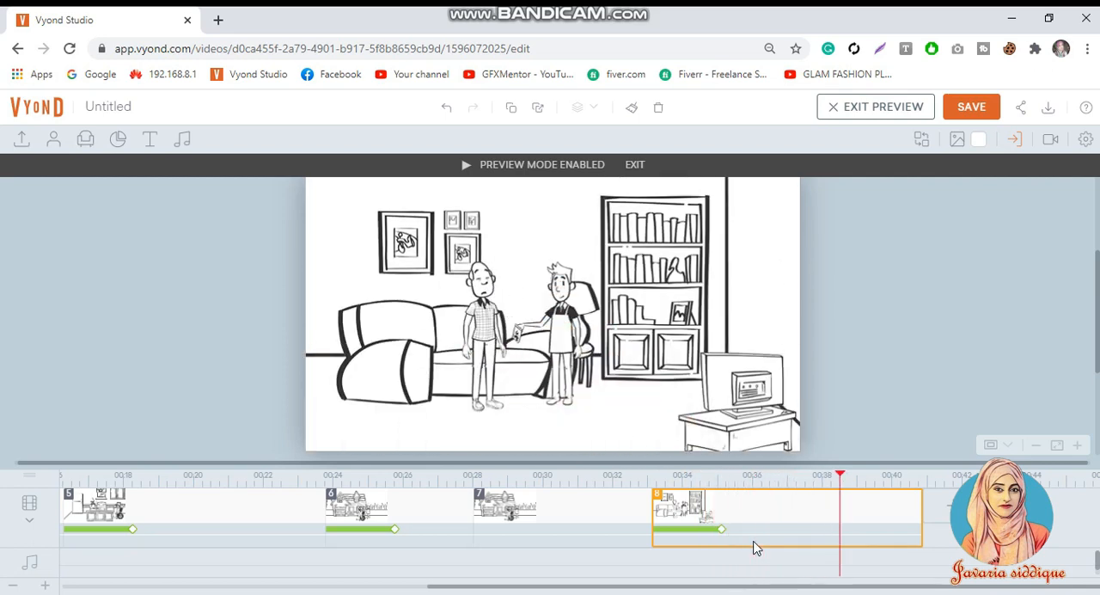
left_click(627, 381)
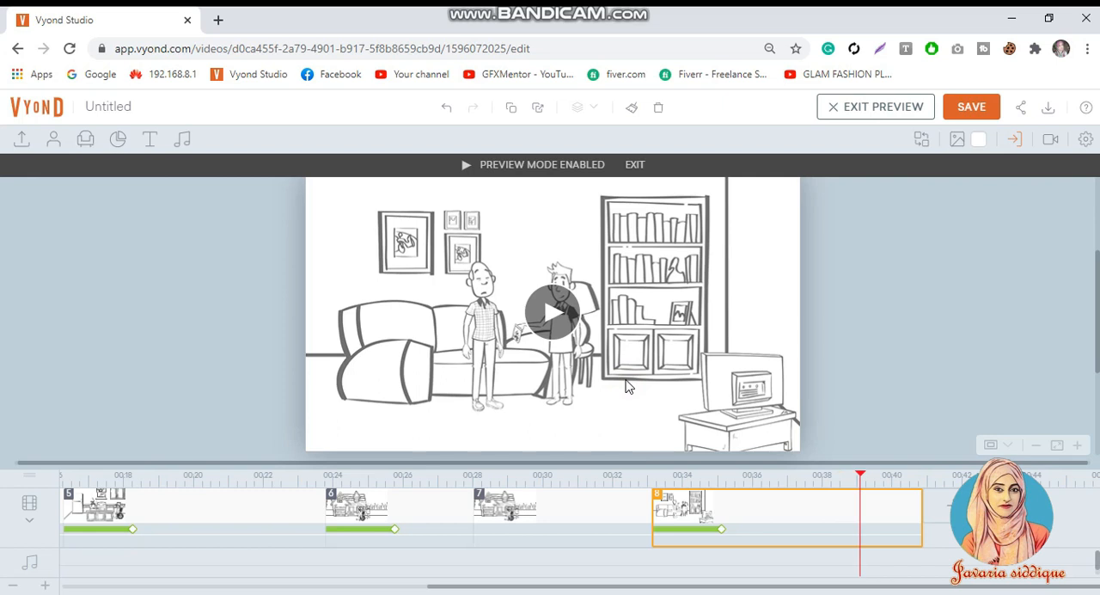
left_click(748, 515)
left_click(860, 424)
left_click(568, 287)
left_click(483, 271)
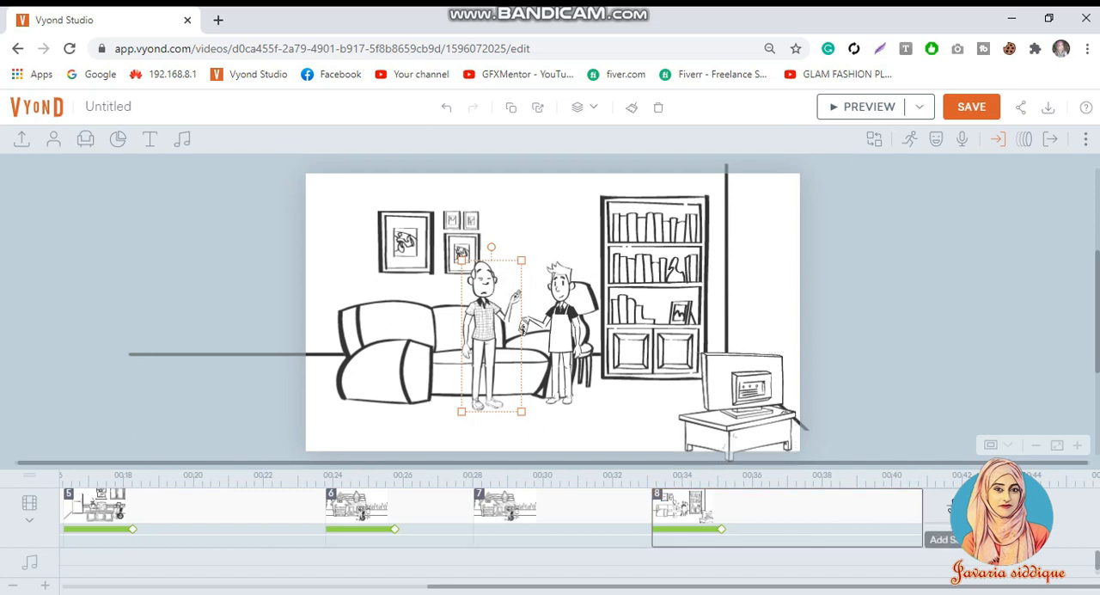
Step: Add the fireplace living room template from the Home category as scene 9 and preview it
left_click(950, 502)
left_click(954, 419)
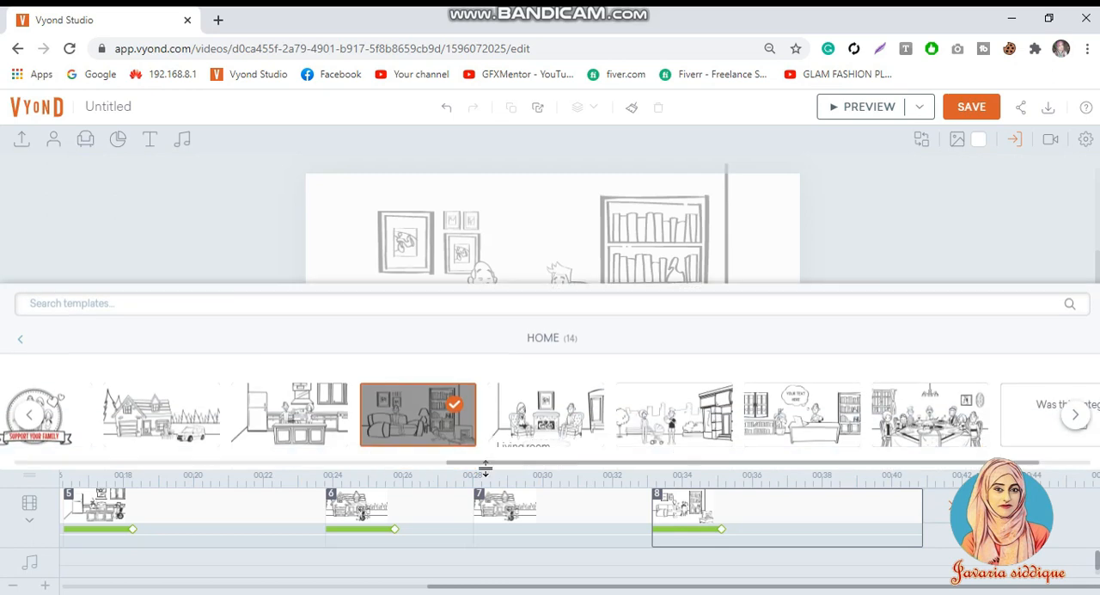
left_click(566, 411)
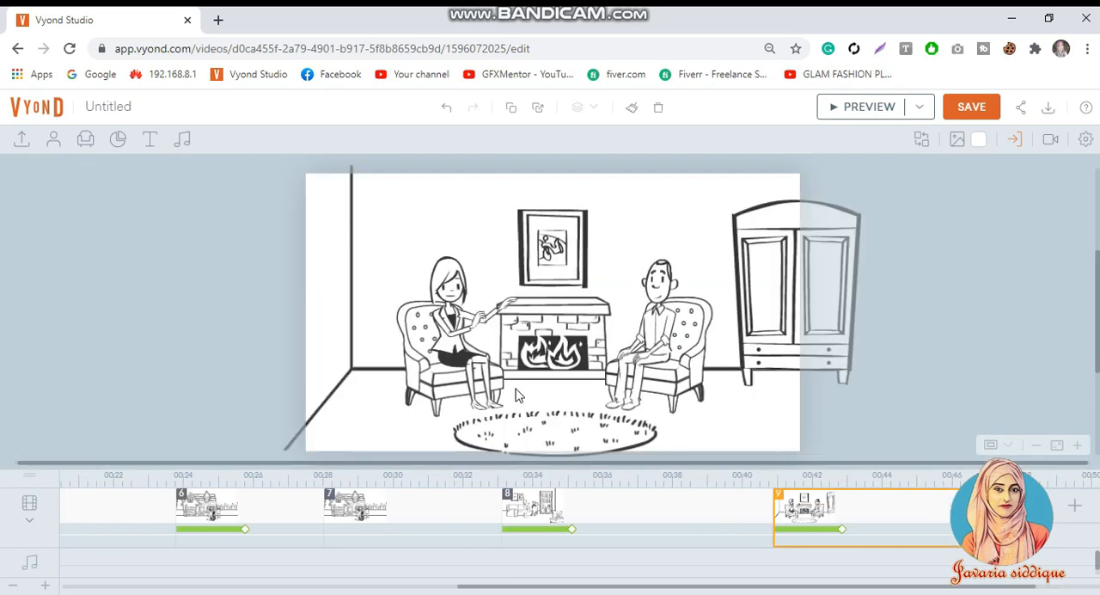
left_click(859, 106)
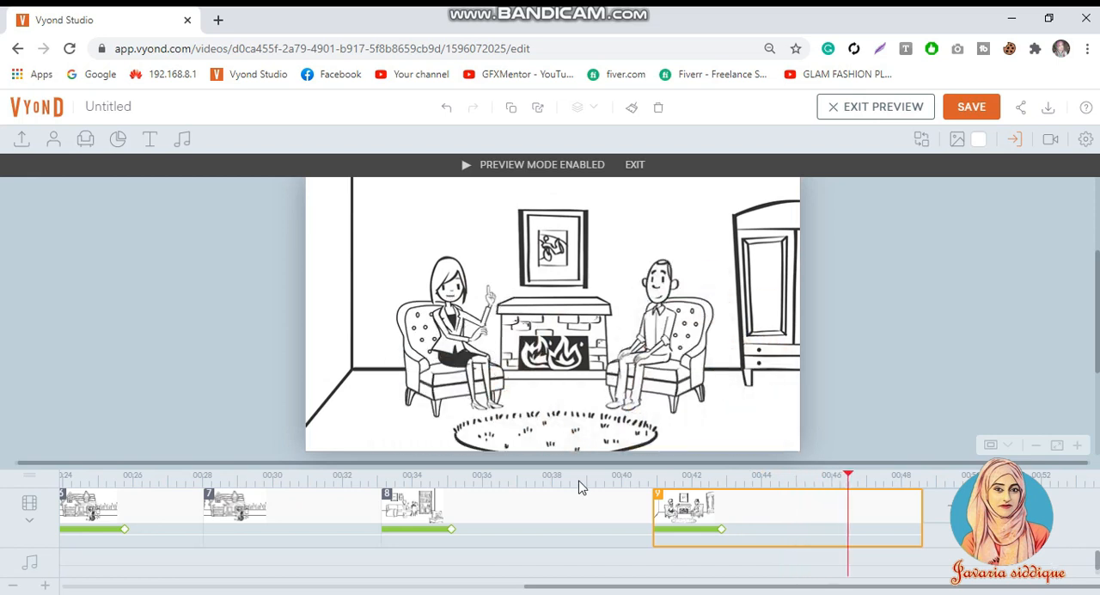
left_click(574, 365)
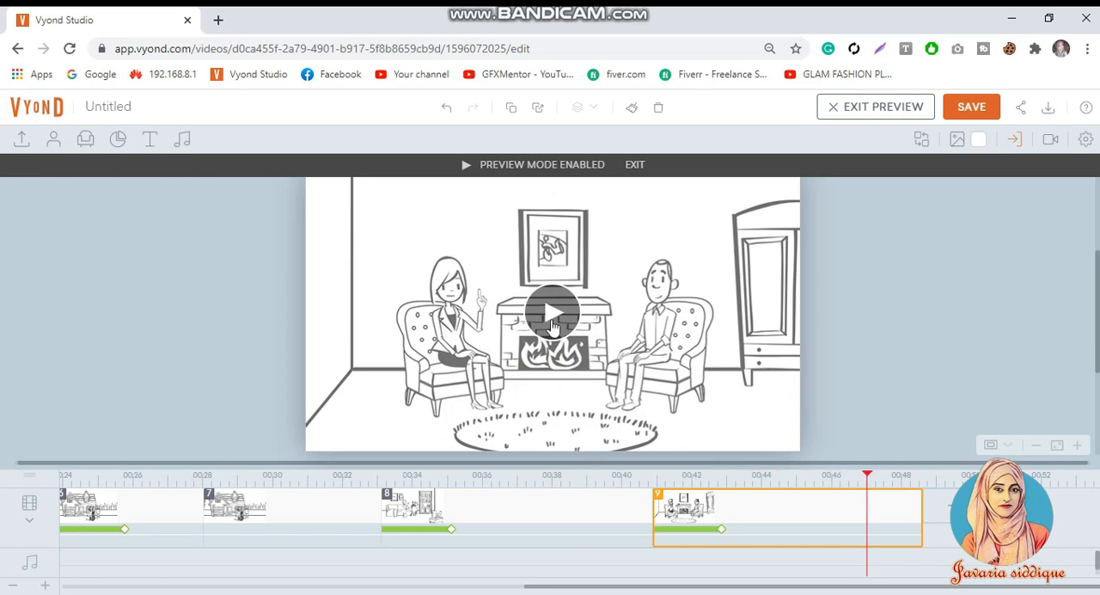
left_click(846, 243)
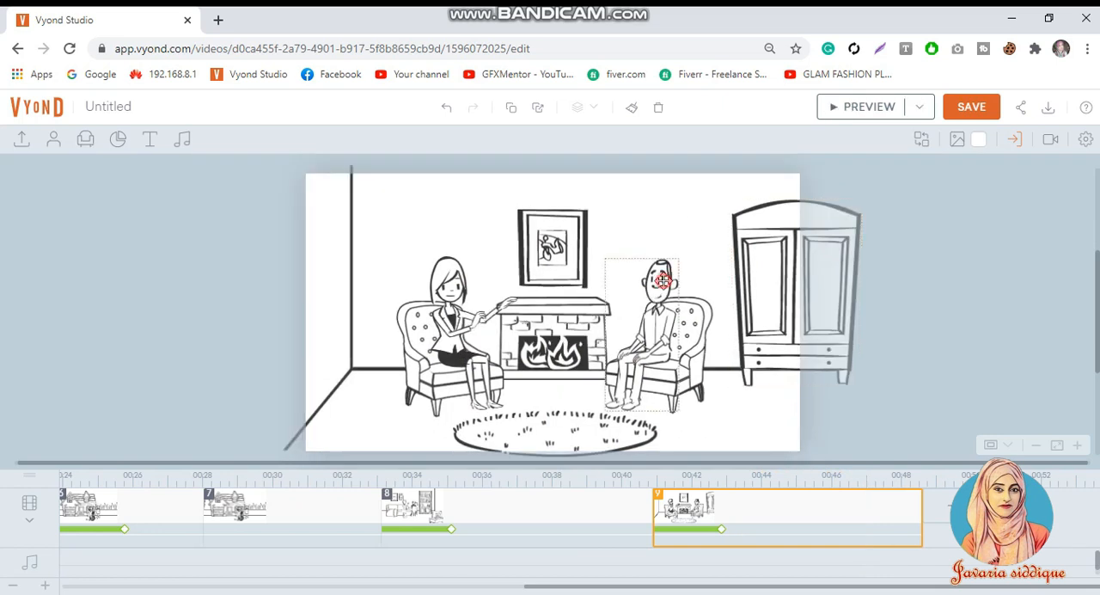
Step: Check the enter effects and timing of the seated man and the wardrobe in scene 9
left_click(659, 276)
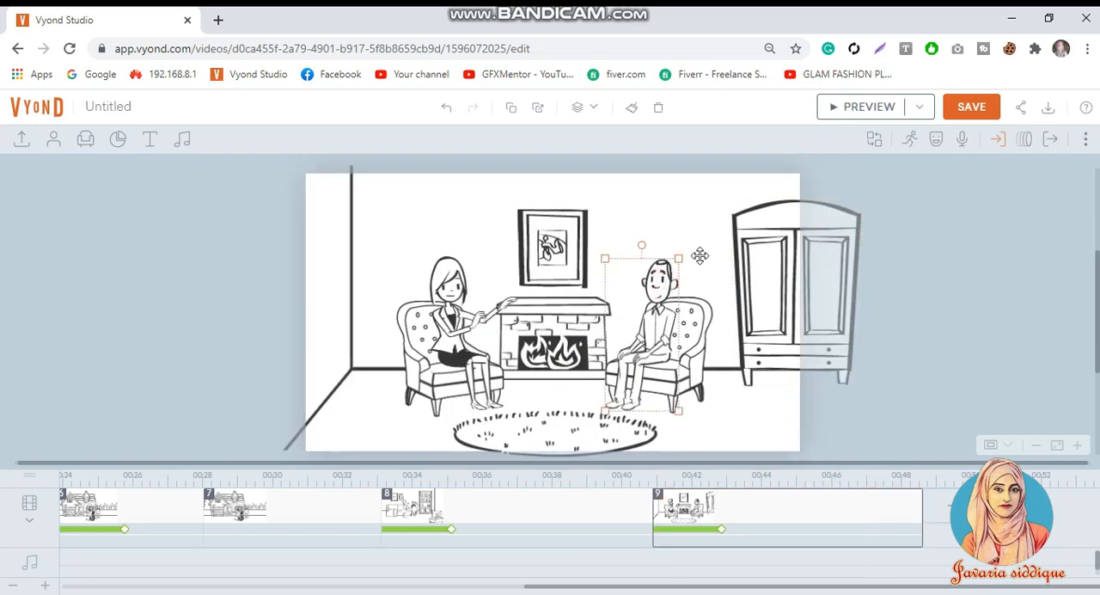
left_click(995, 142)
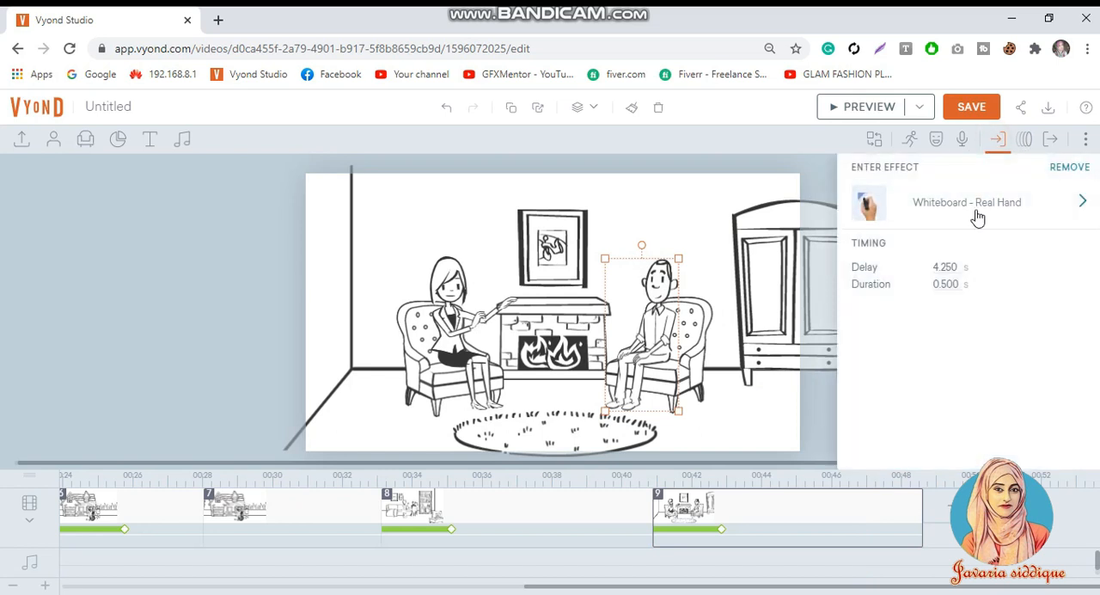
left_click(733, 252)
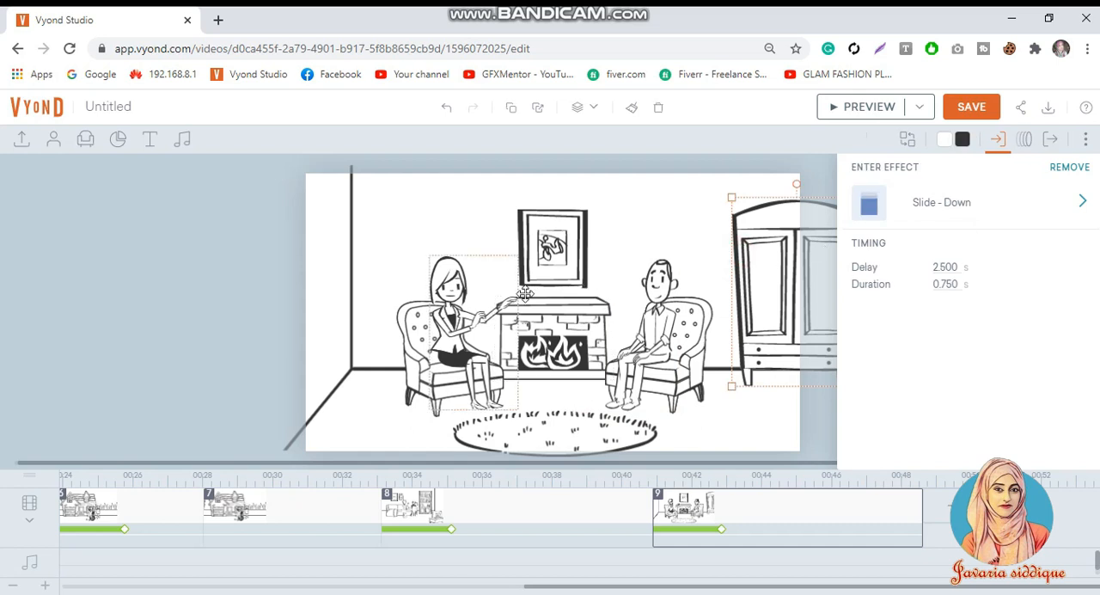
Step: Remove the existing enter effects from all elements of scene 9 at once
left_click(777, 520)
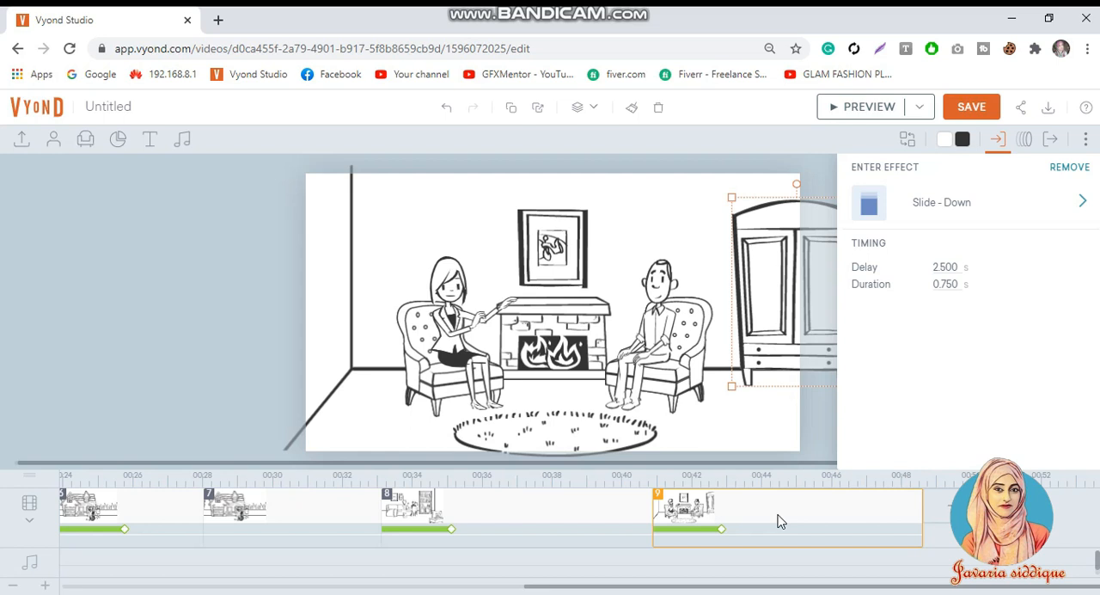
left_click_drag(277, 166, 838, 462)
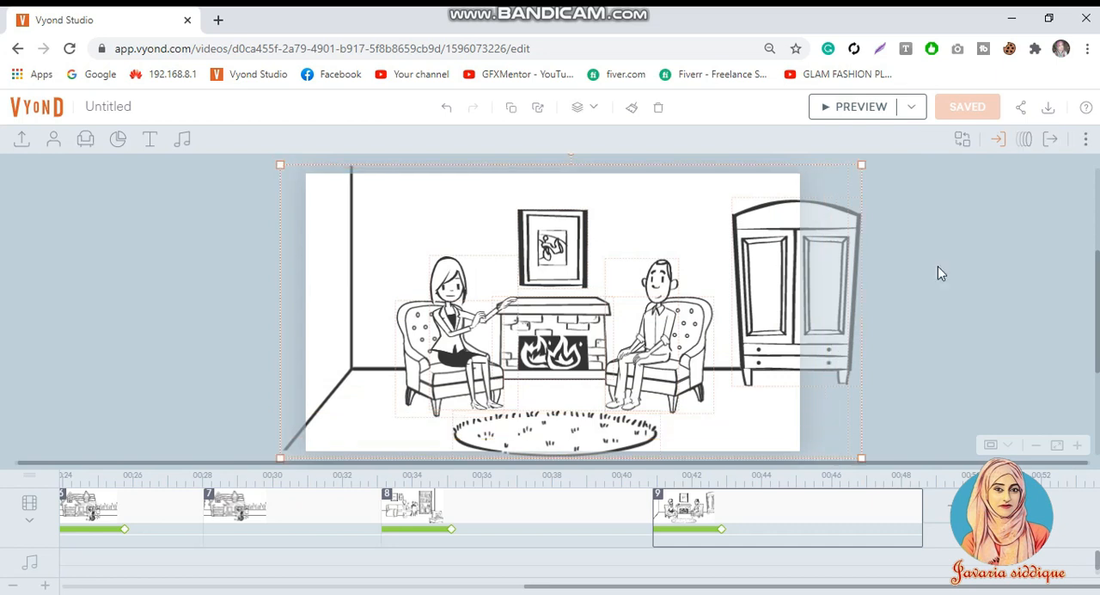
left_click(993, 147)
left_click(987, 216)
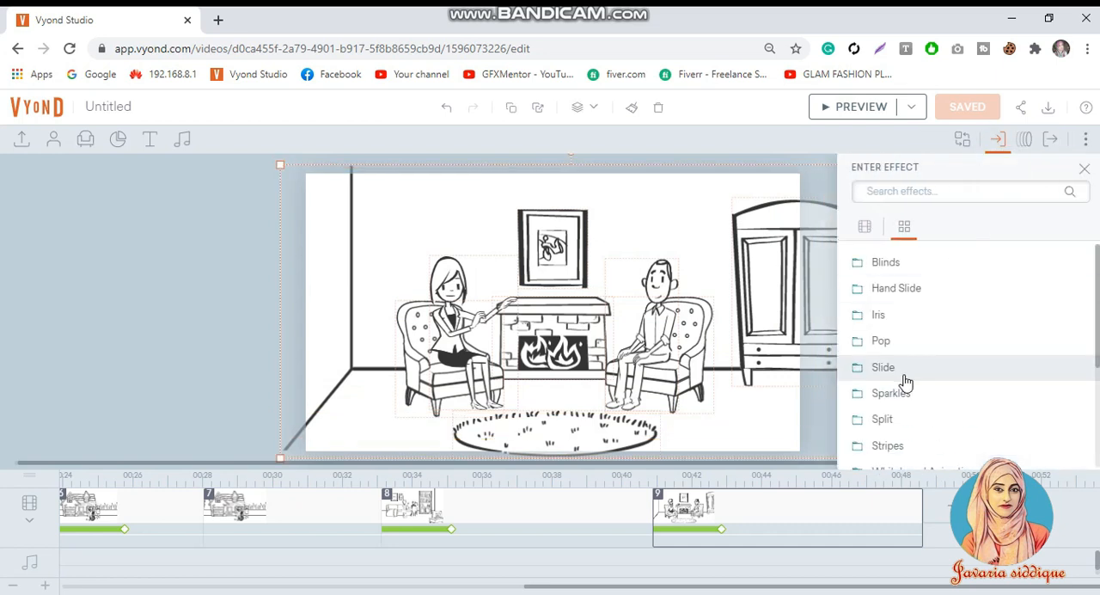
left_click(1084, 168)
left_click(1070, 168)
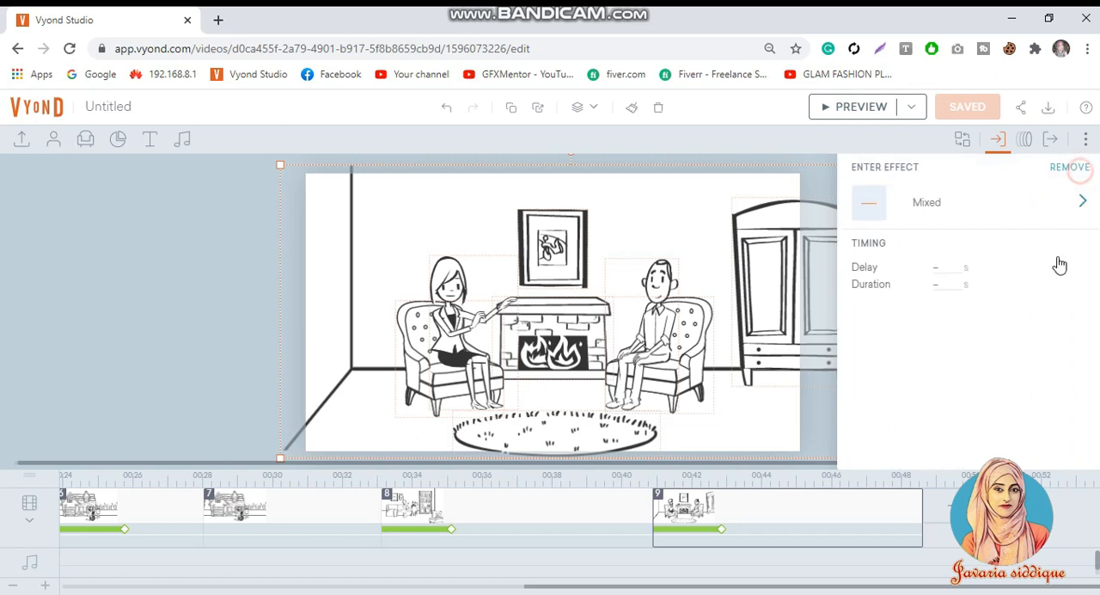
Step: Apply the Slide - Down enter effect with a 1 s delay to all selected elements of scene 9
left_click(1044, 209)
left_click(902, 368)
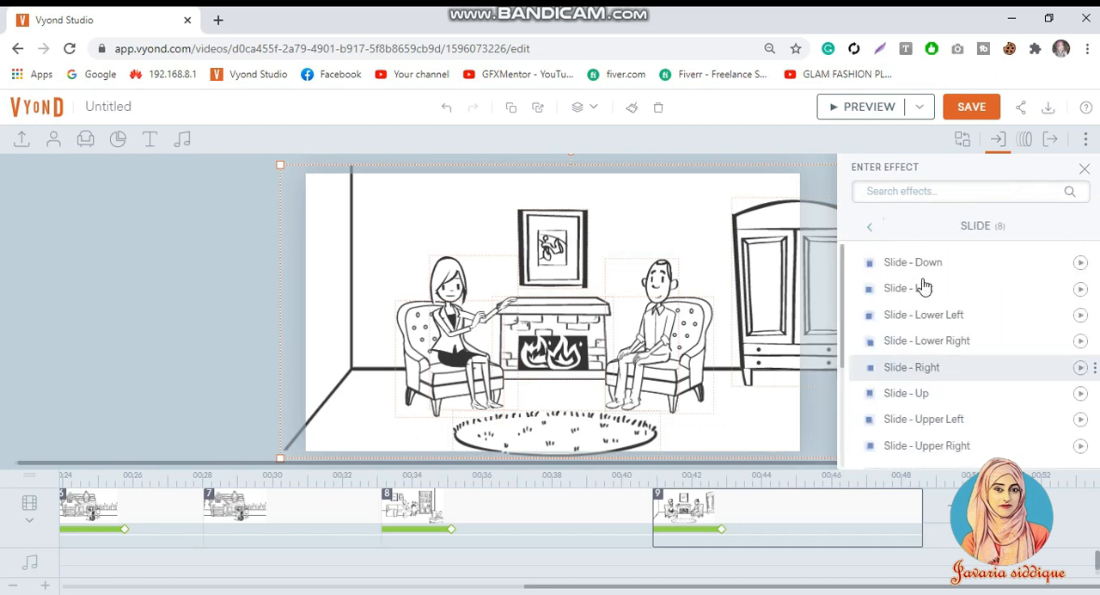
left_click(924, 262)
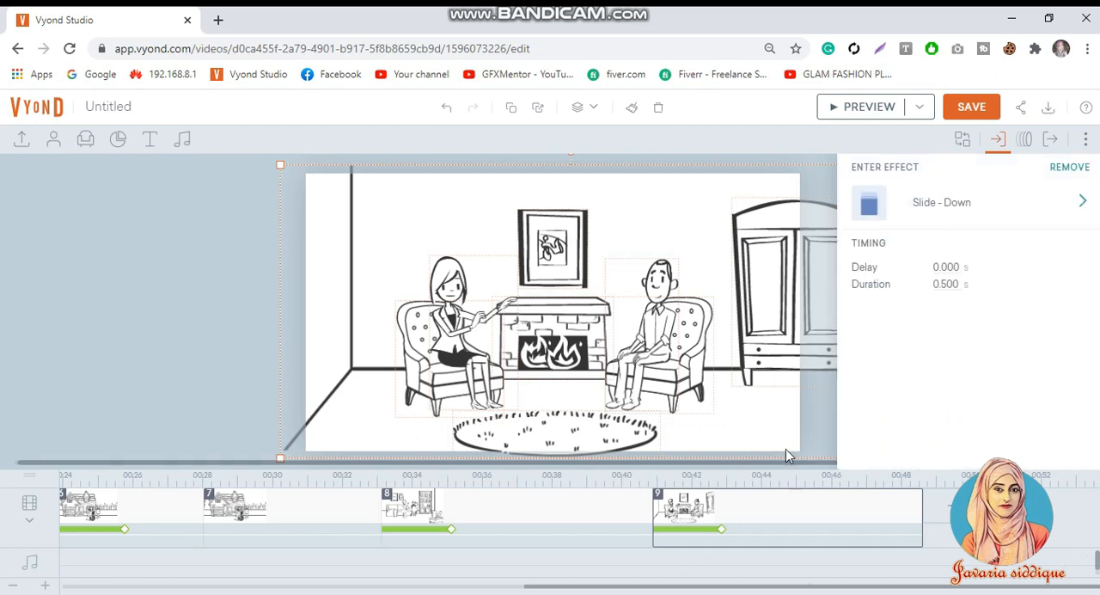
left_click(940, 265)
type("1")
left_click(744, 533)
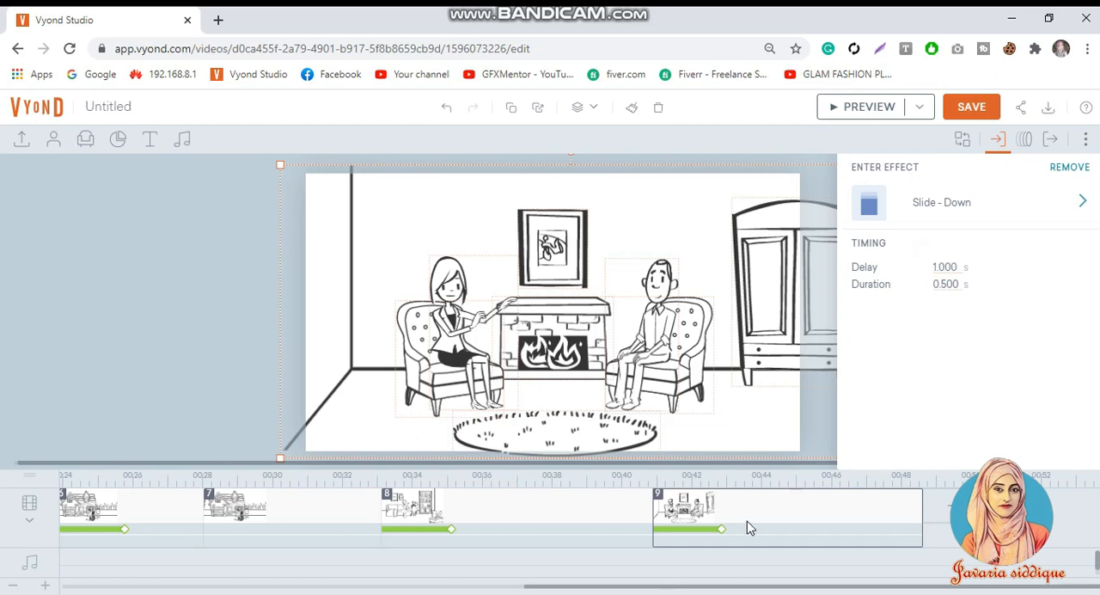
Step: Shorten scene 9's own enter effect to about 1.1 s and preview the scene
left_click_drag(722, 529, 692, 542)
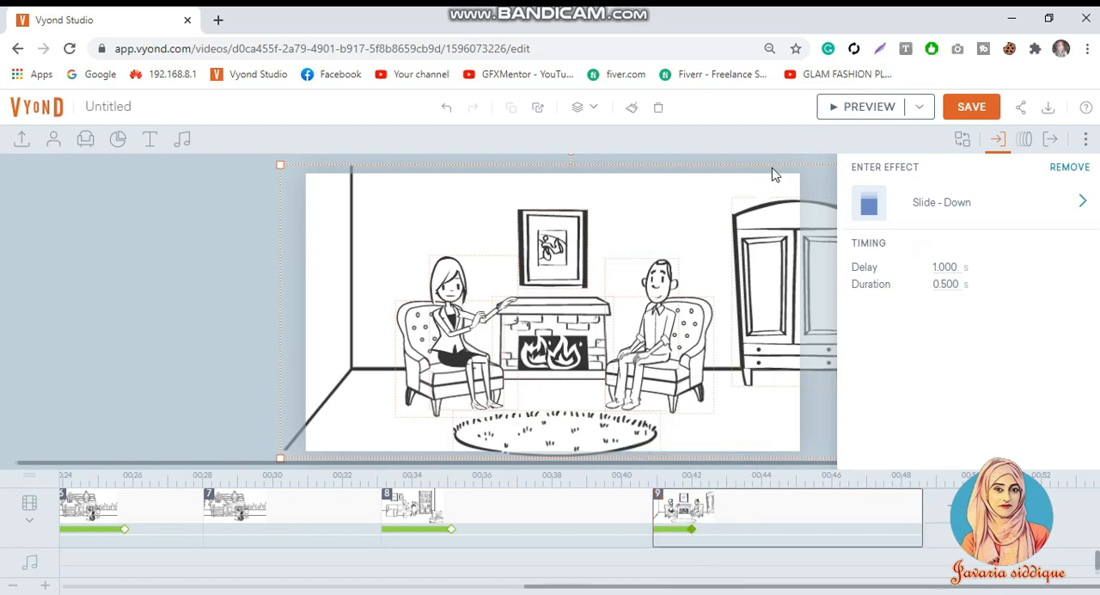
left_click(193, 361)
left_click(838, 107)
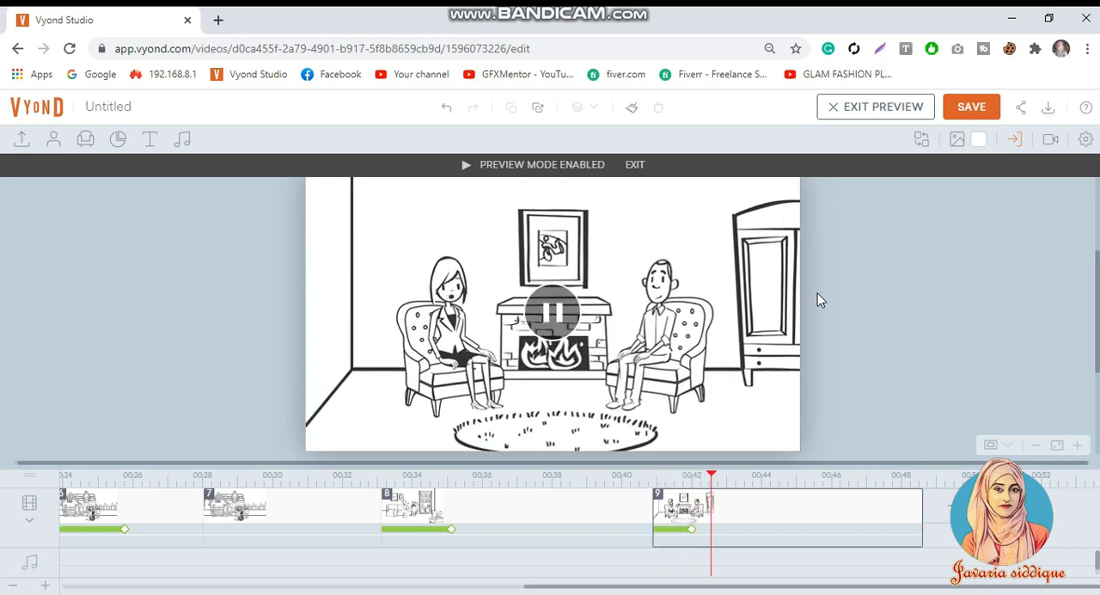
left_click(903, 298)
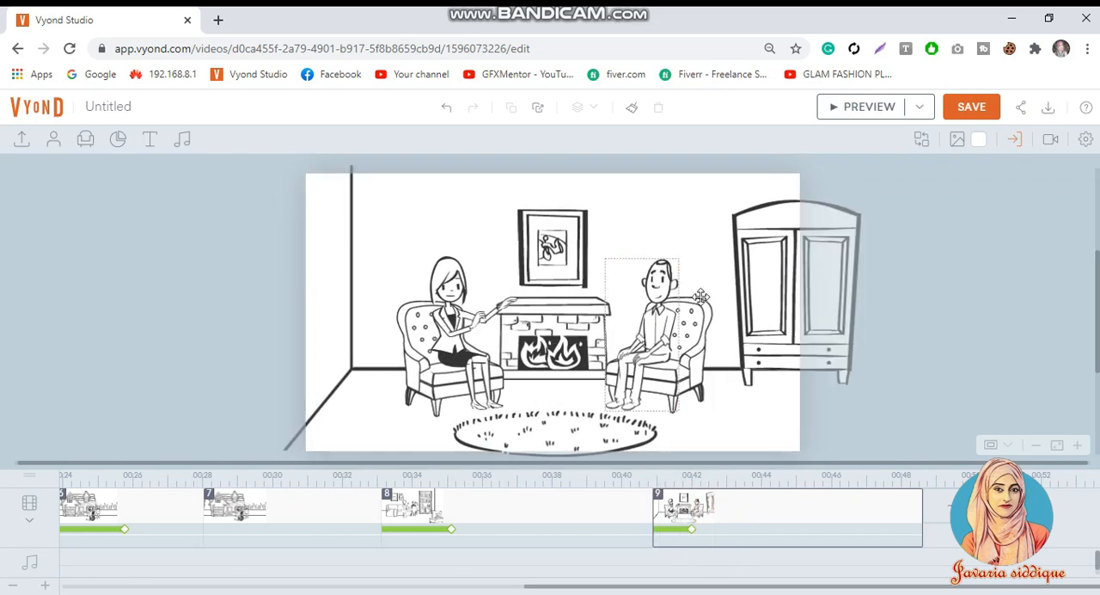
Step: Give the seated man in scene 9 a Whiteboard - Real Hand enter effect with a 1 s delay and preview the scene
left_click(664, 282)
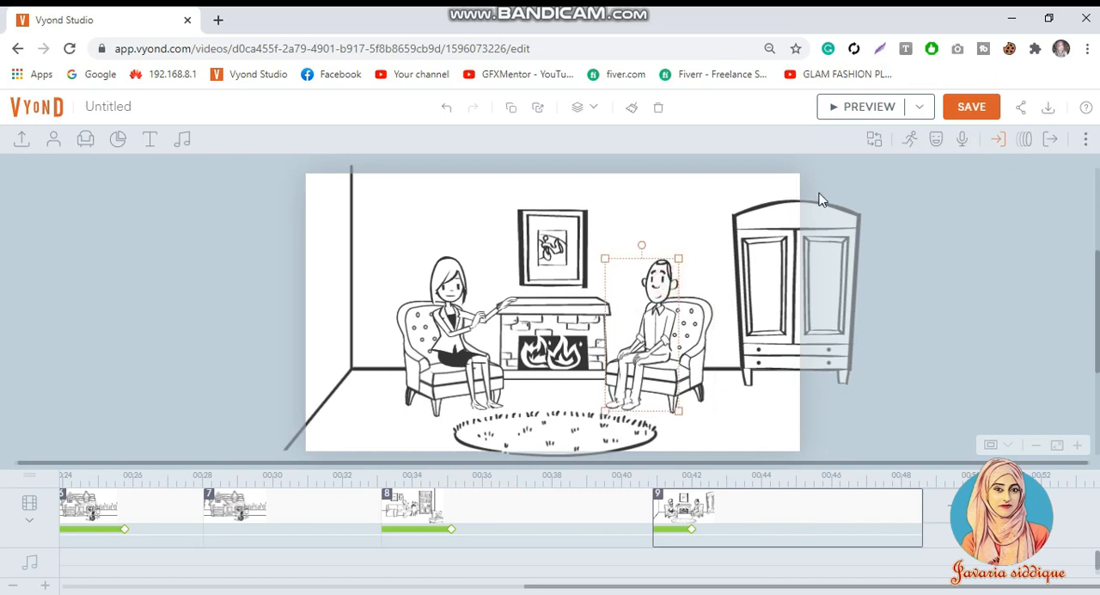
left_click(997, 139)
left_click(1002, 213)
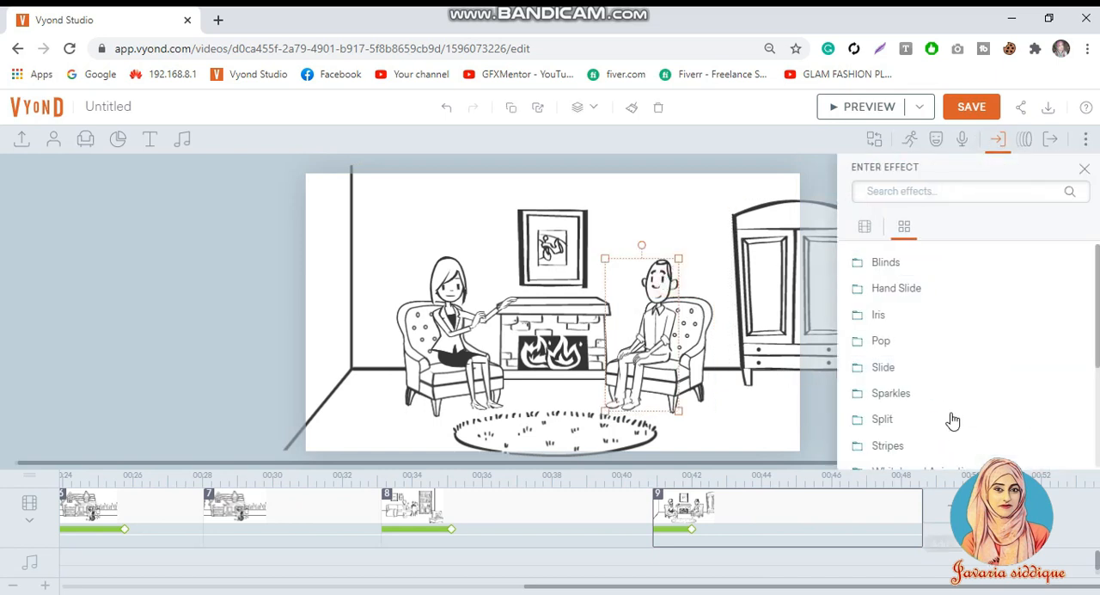
scroll(950, 413, "down", 3)
left_click(928, 289)
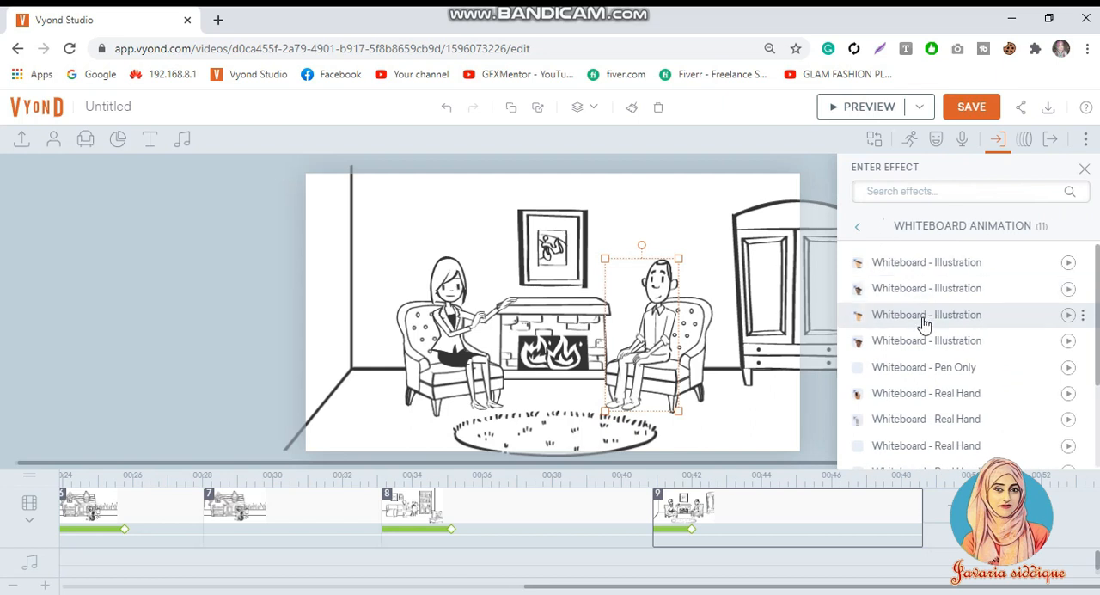
scroll(913, 378, "down", 2)
left_click(909, 318)
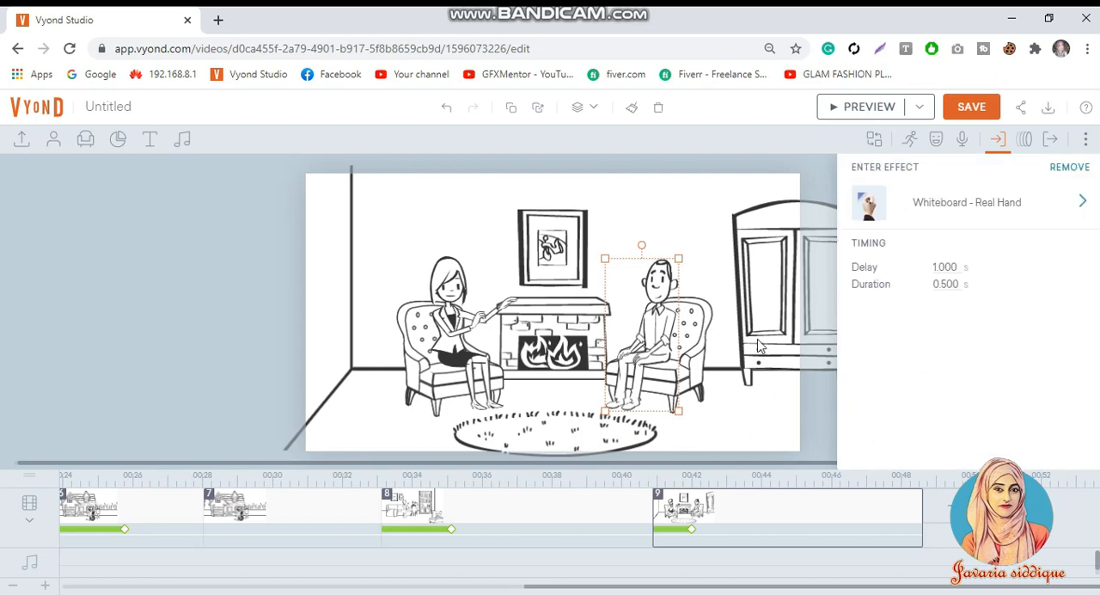
left_click(944, 267)
type("1")
left_click(862, 110)
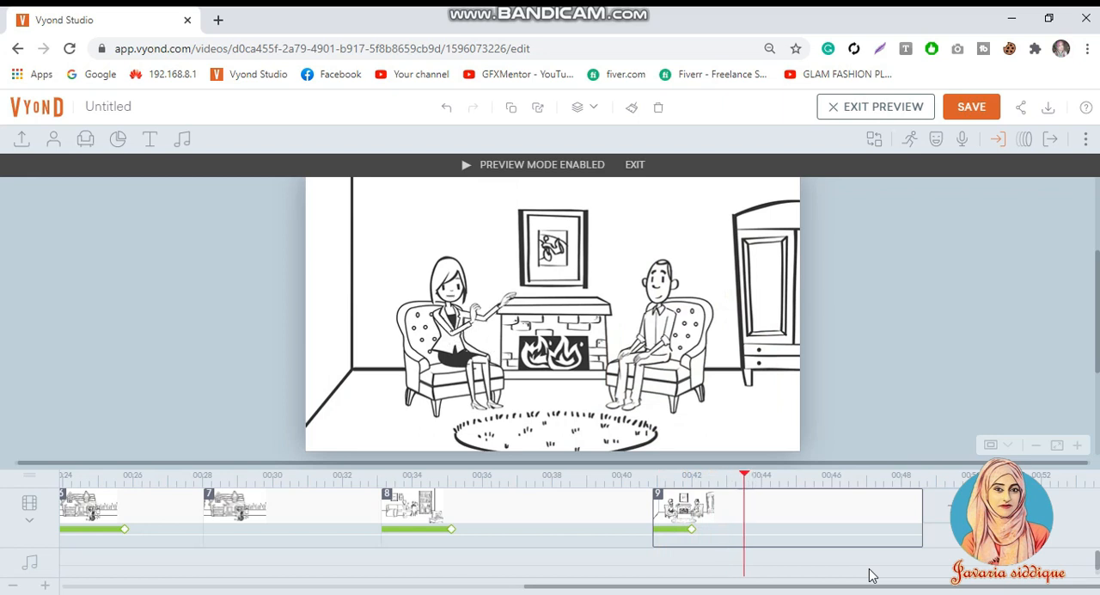
key("Escape")
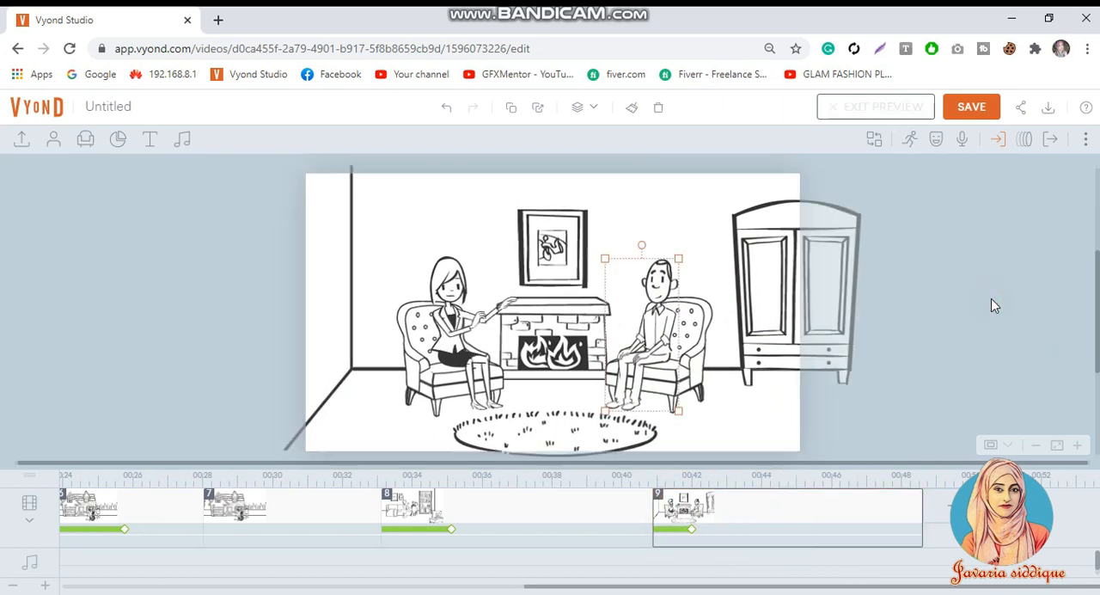